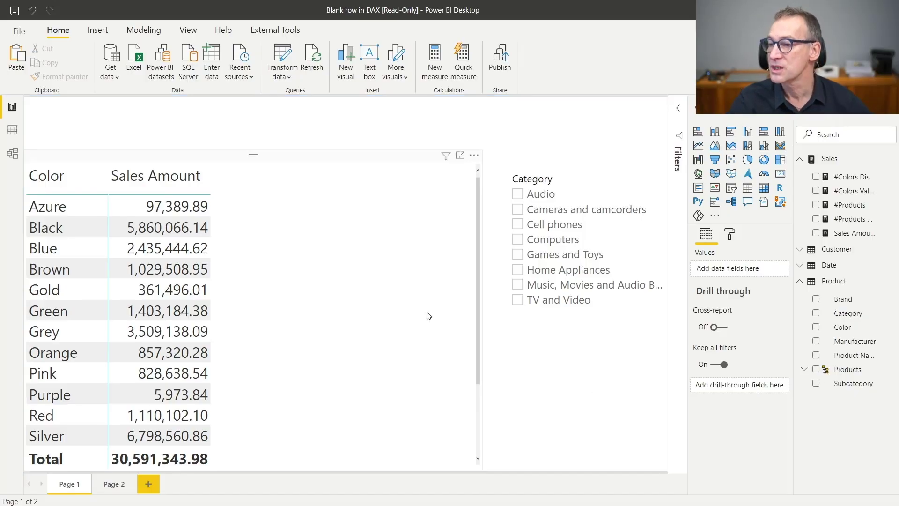
pyautogui.click(427, 315)
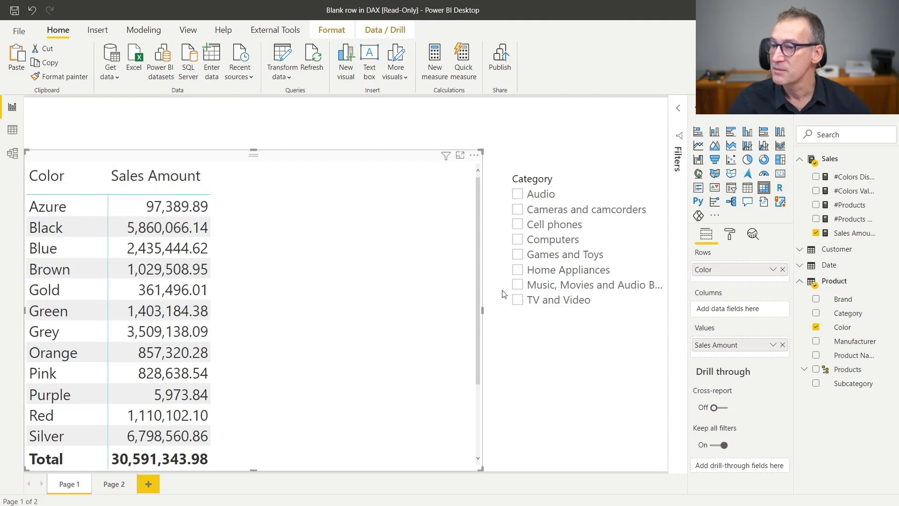
pyautogui.click(604, 322)
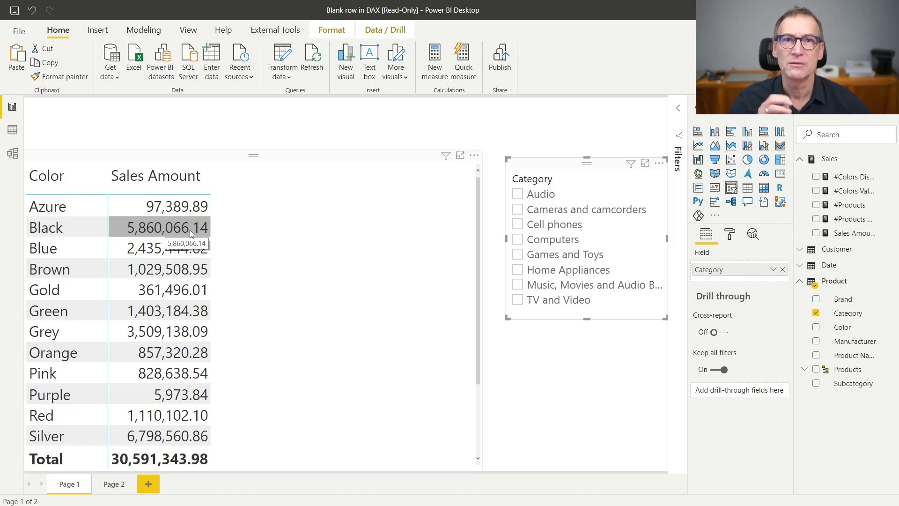
pyautogui.click(293, 249)
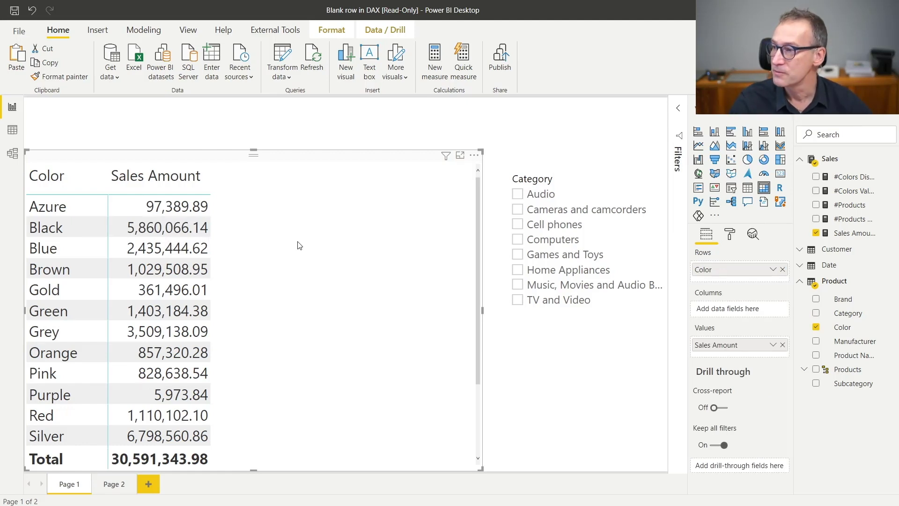
# Examine the relationship between the Sales and Product tables in the data model, and return to the report.
pyautogui.click(13, 152)
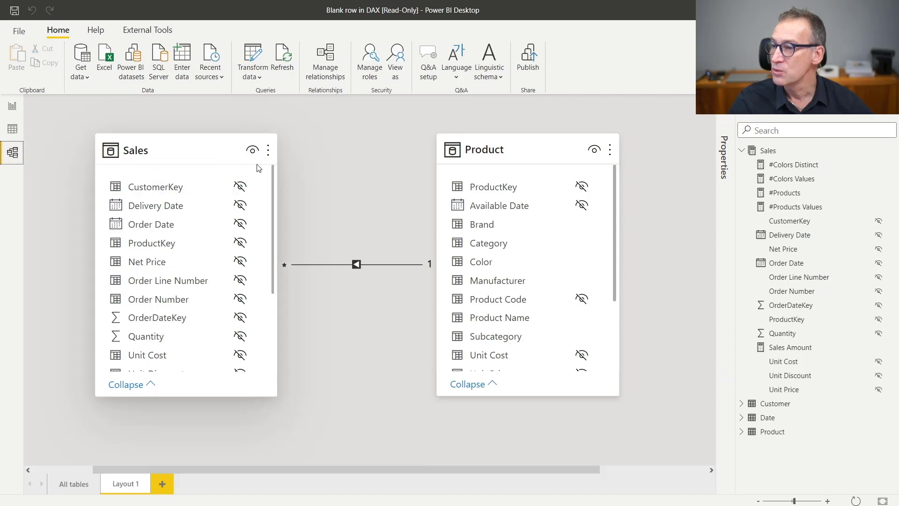
pyautogui.click(480, 152)
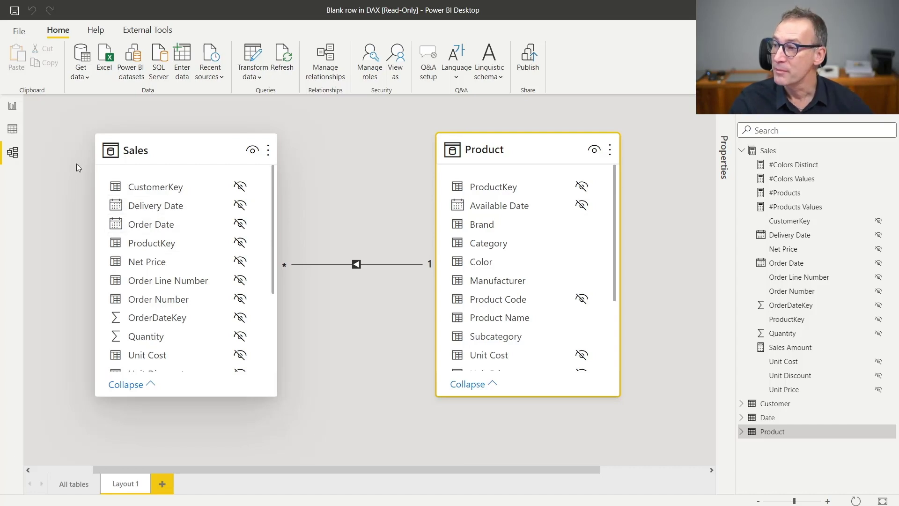
pyautogui.click(12, 111)
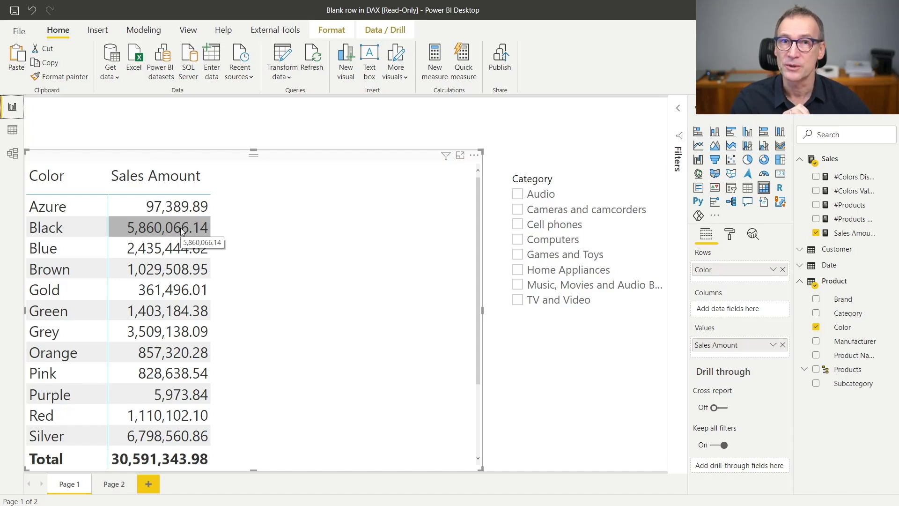
# In Power Query Editor, filter the Product query to exclude rows whose Color equals Black, and apply the changes to the model.
pyautogui.click(523, 357)
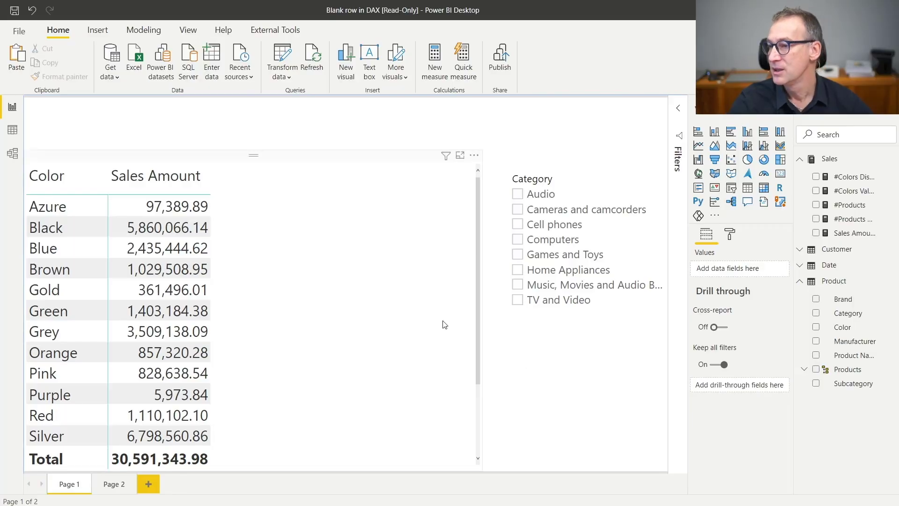
pyautogui.click(428, 317)
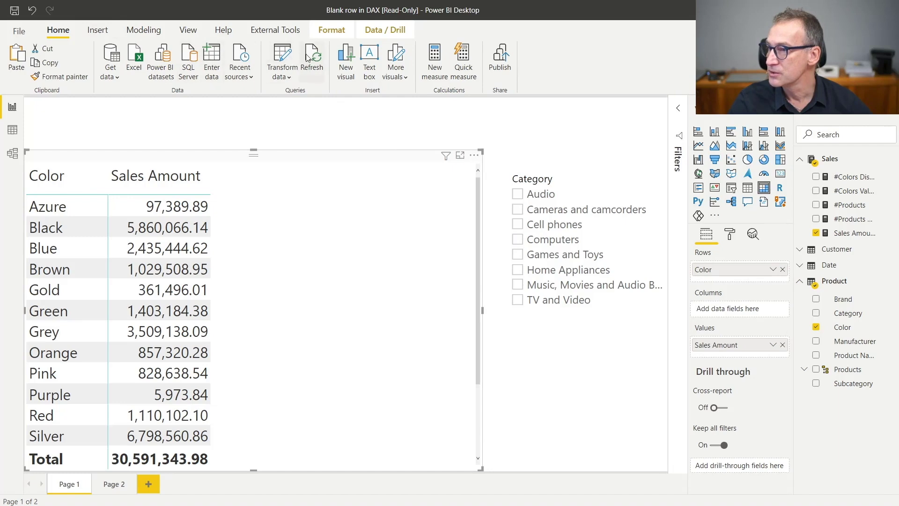
pyautogui.click(291, 55)
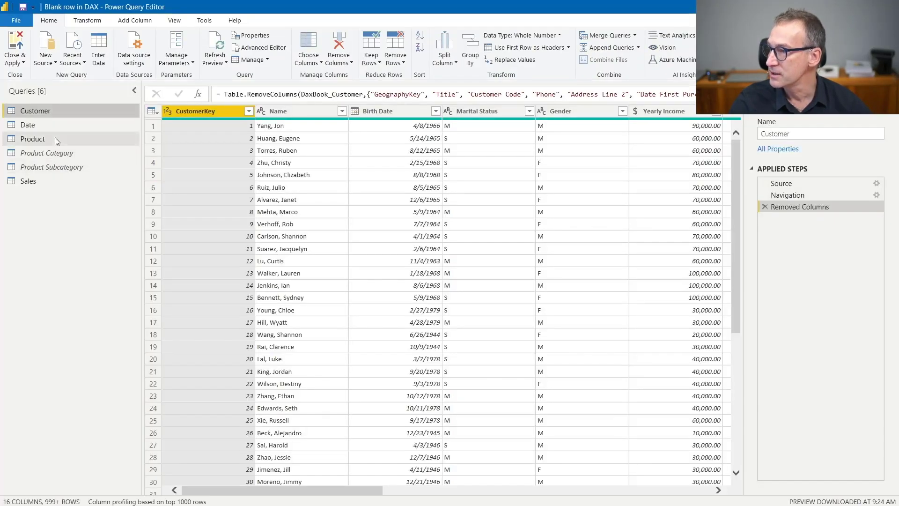
pyautogui.click(56, 141)
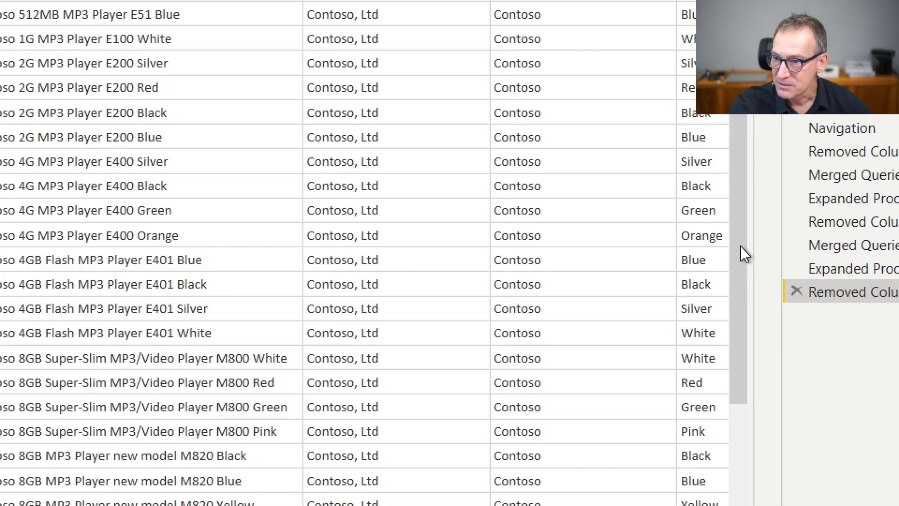
pyautogui.click(720, 229)
pyautogui.rightClick(708, 191)
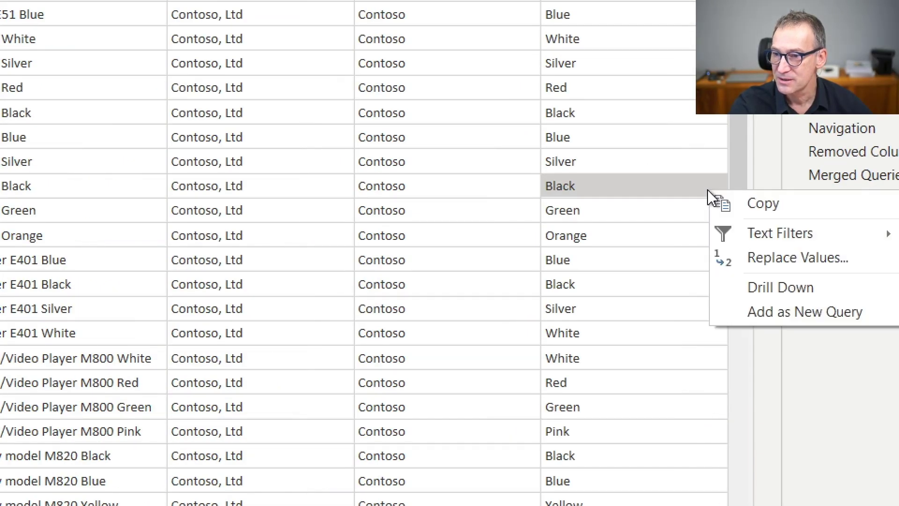
pyautogui.moveTo(751, 231)
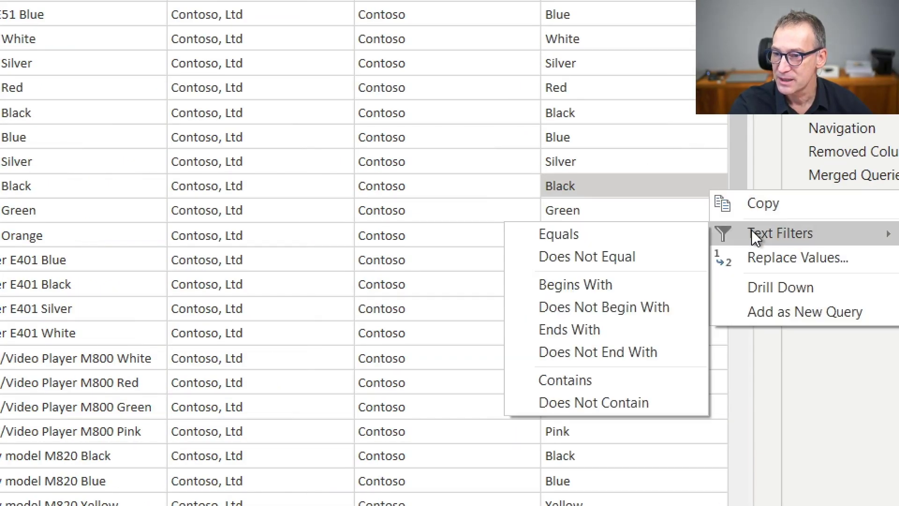
pyautogui.click(594, 256)
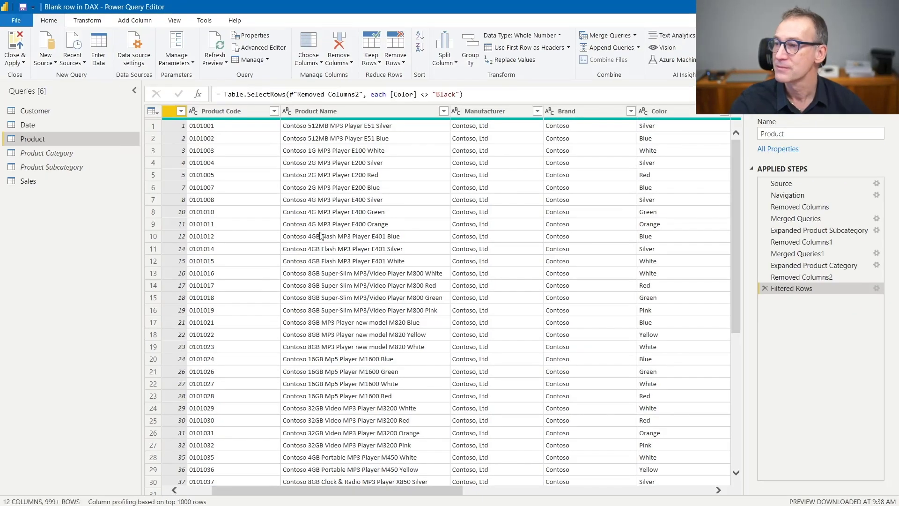
pyautogui.click(22, 47)
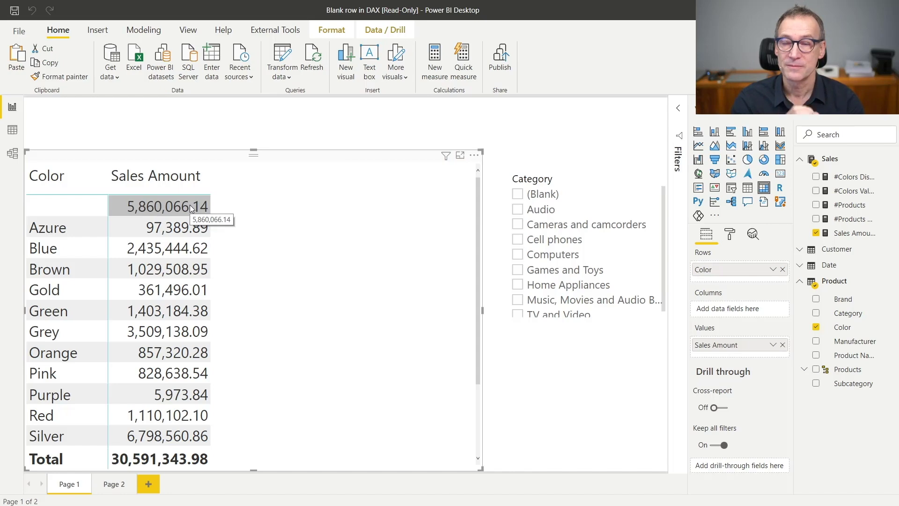
# Sort the Product table's data by Color in ascending order to check its values, and return to the report.
pyautogui.click(13, 137)
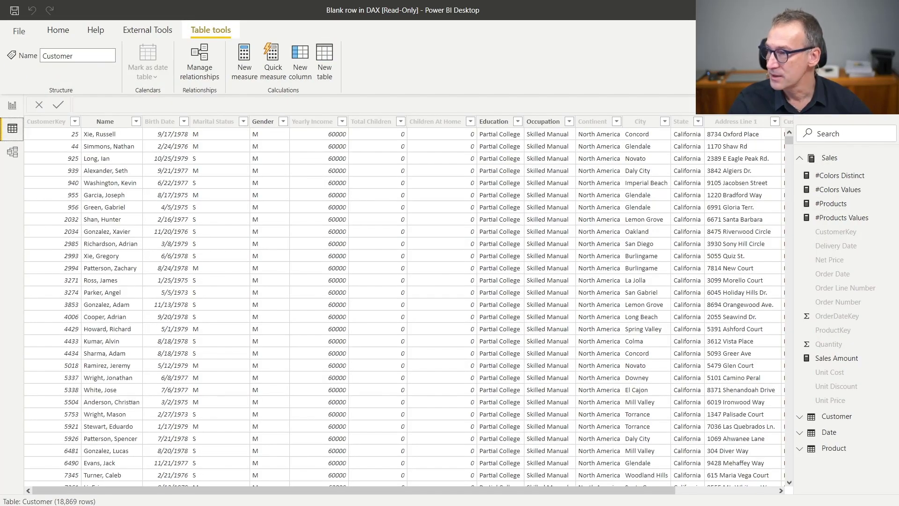
pyautogui.click(826, 158)
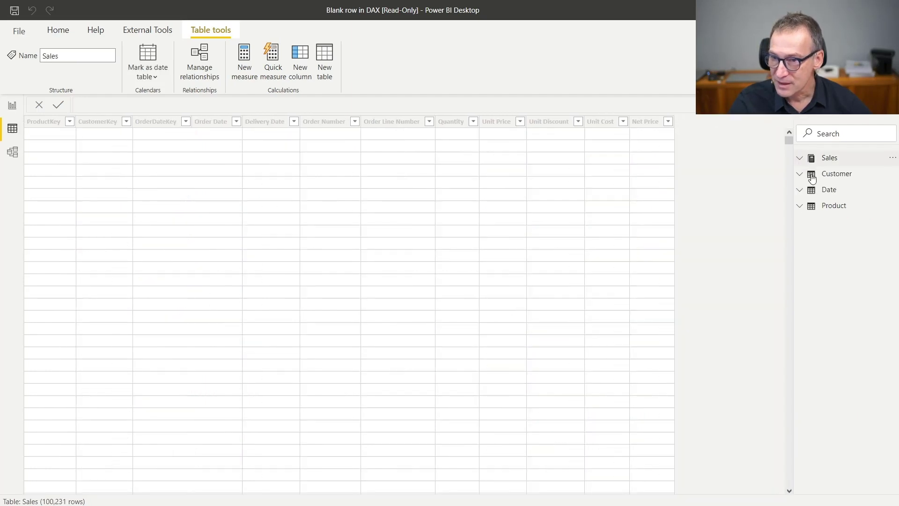
pyautogui.click(832, 209)
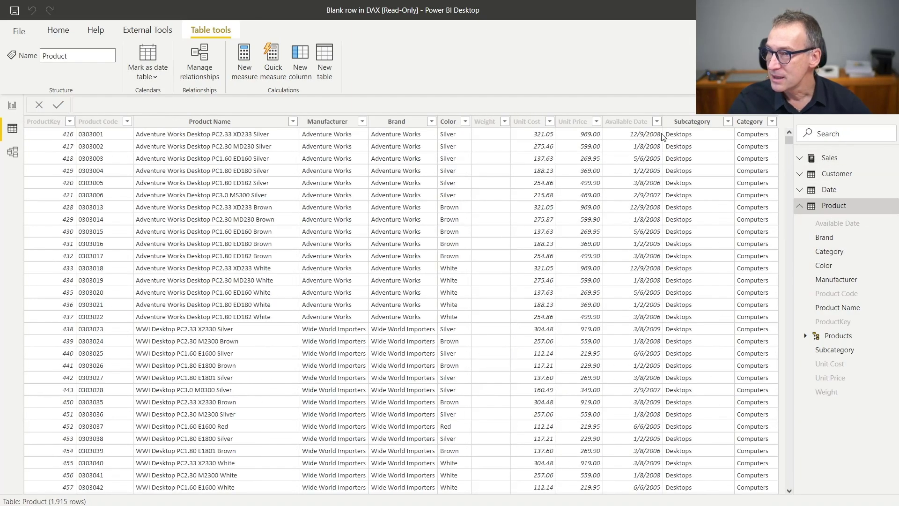
pyautogui.click(448, 126)
pyautogui.click(465, 121)
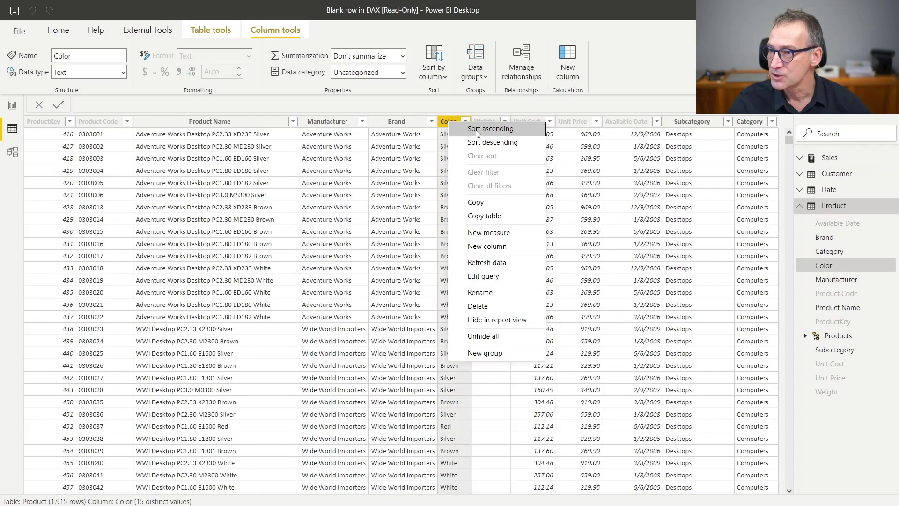
pyautogui.click(481, 131)
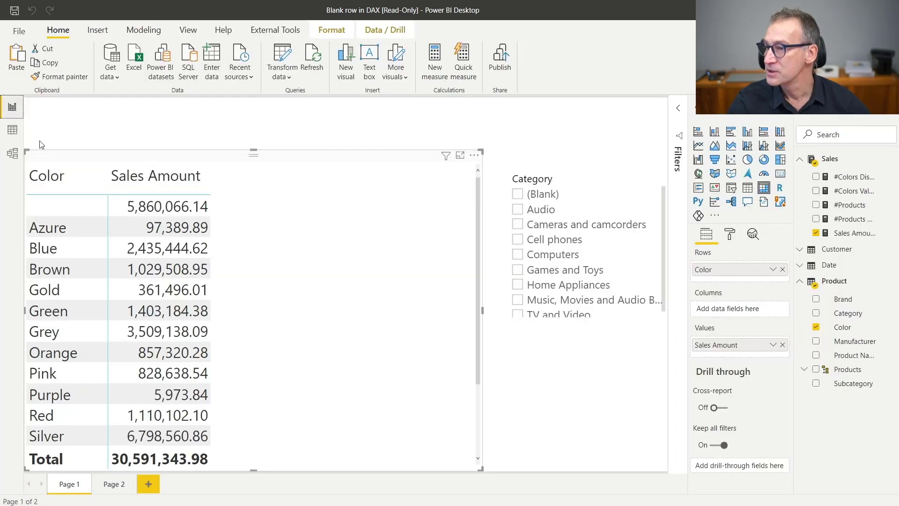
pyautogui.click(12, 106)
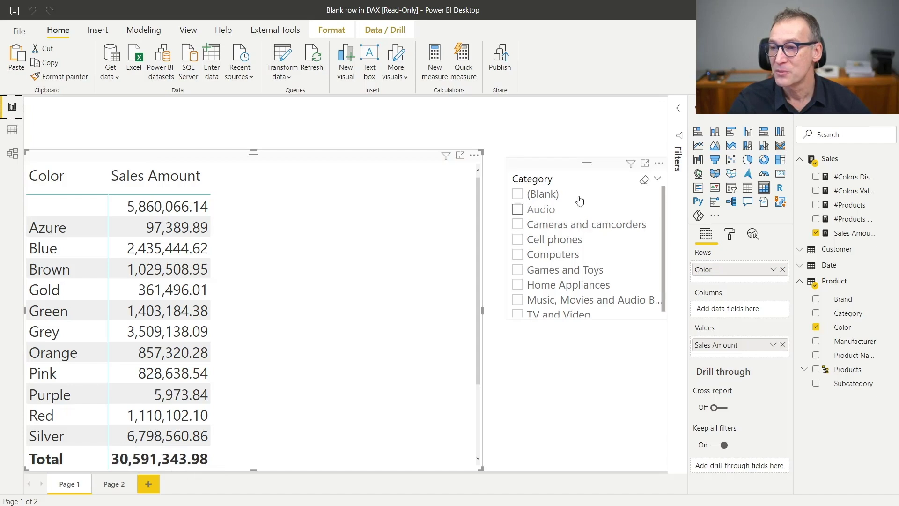
# Add the #Products and #Products Values measures to the matrix of sales by color.
pyautogui.click(571, 171)
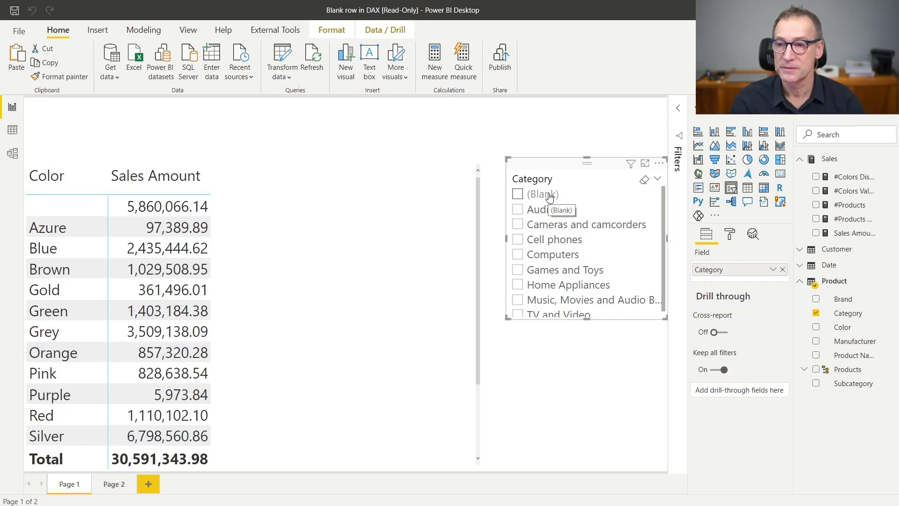
pyautogui.click(345, 217)
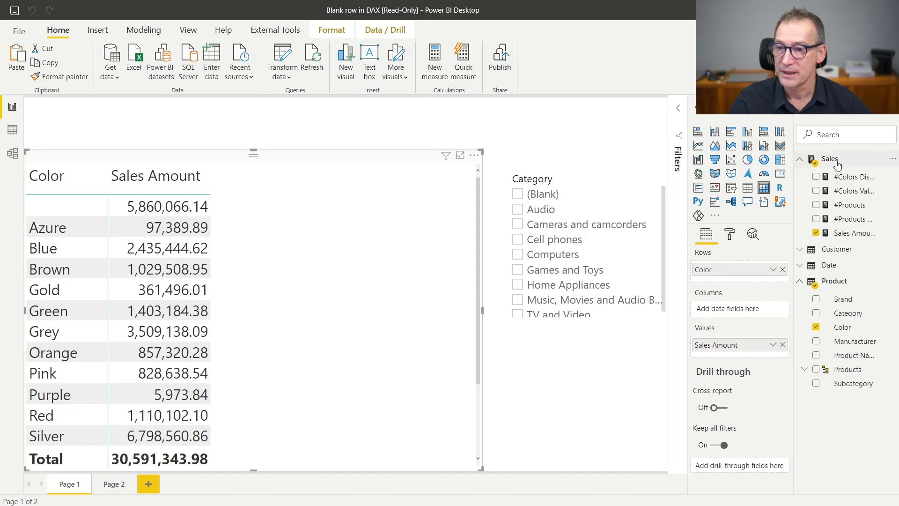
pyautogui.click(846, 208)
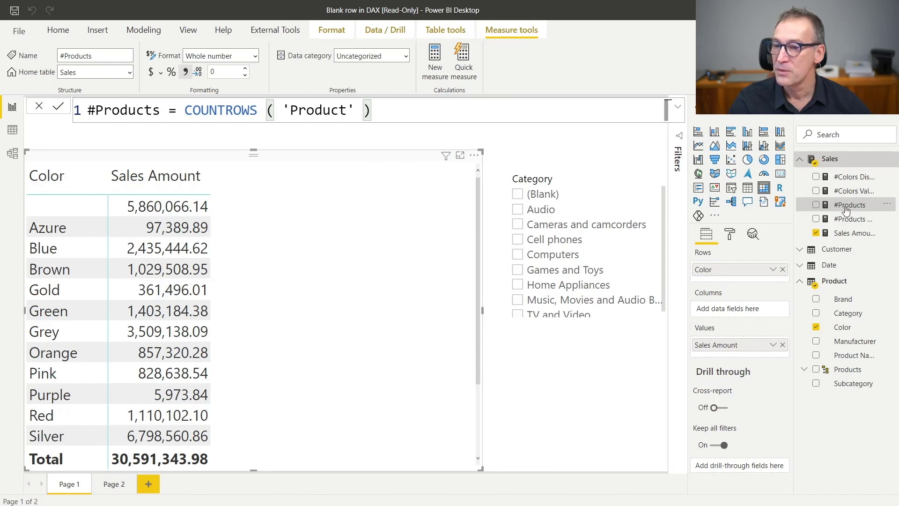
pyautogui.moveTo(847, 206); pyautogui.dragTo(359, 226)
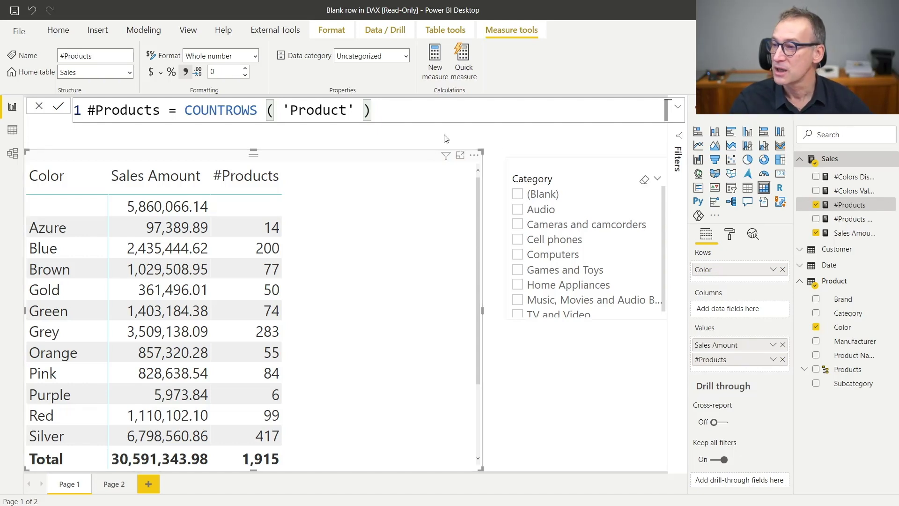
pyautogui.click(860, 220)
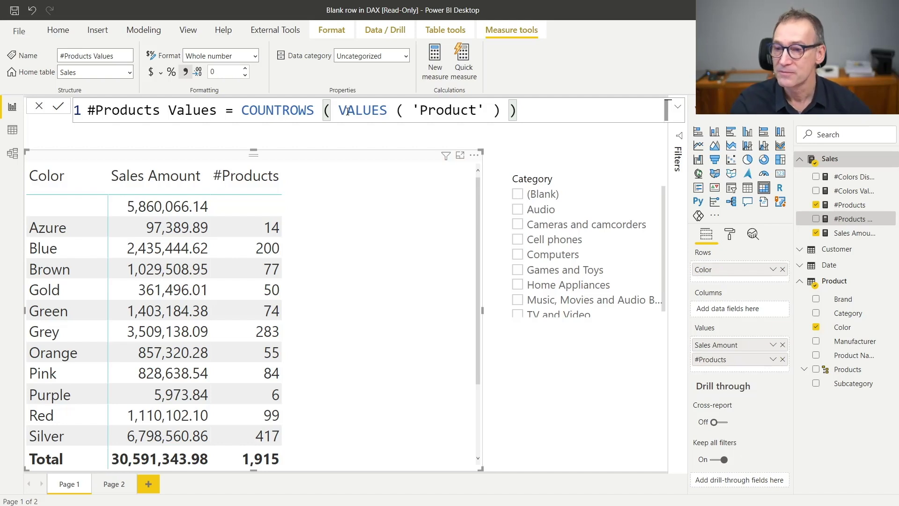
pyautogui.moveTo(850, 218); pyautogui.dragTo(338, 230)
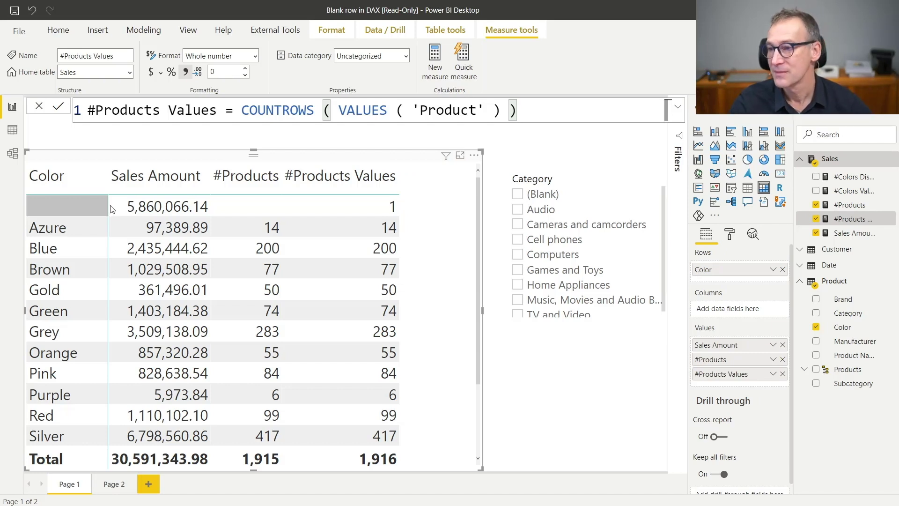
# Remove the #Products Values and #Products measures from the color matrix.
pyautogui.click(816, 218)
pyautogui.click(816, 205)
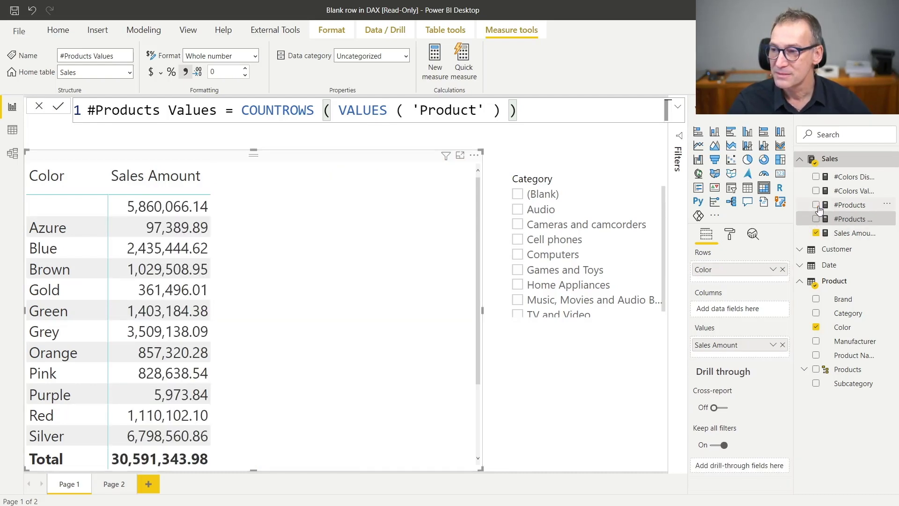
# Create a new measure named # Colors in the Sales table.
pyautogui.rightClick(833, 159)
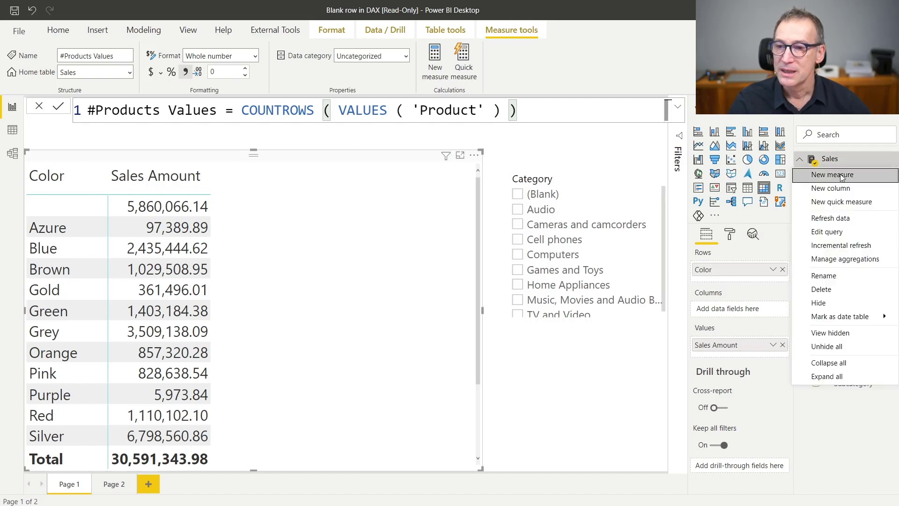
pyautogui.click(842, 176)
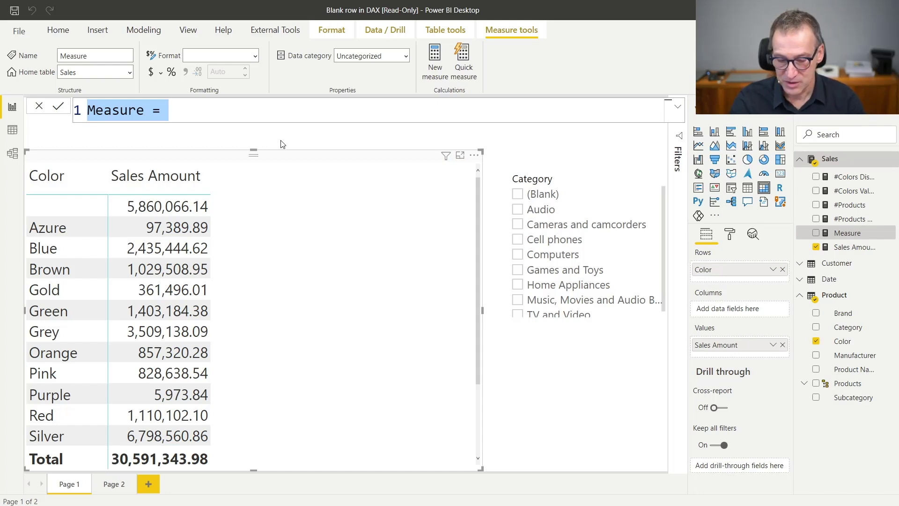
pyautogui.write('#')
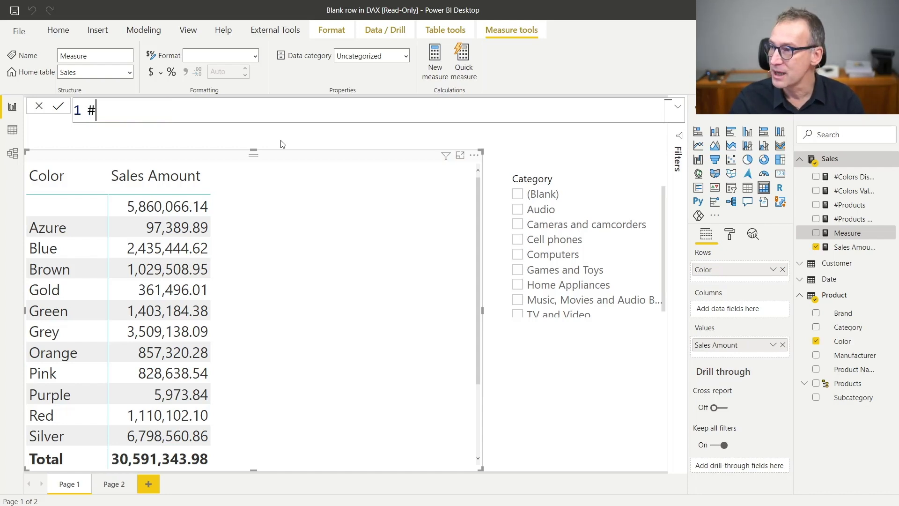
pyautogui.write(' Colors = ')
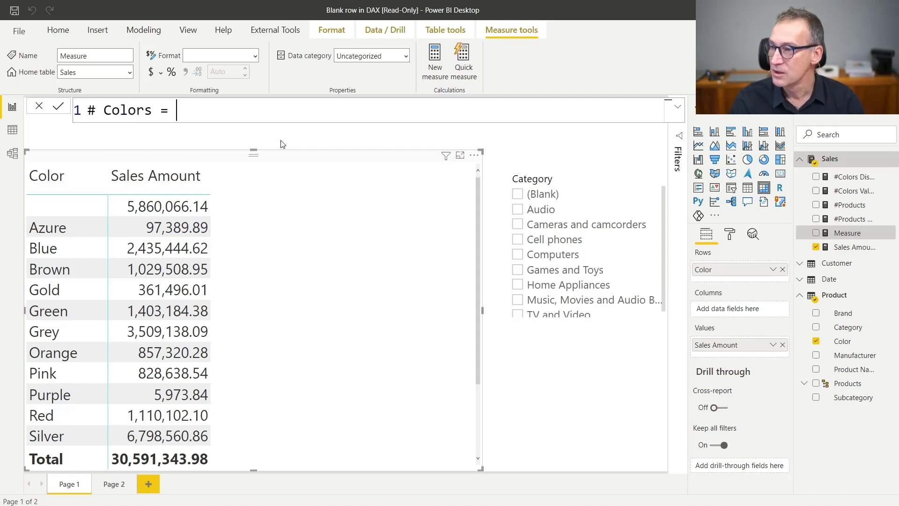
# Define # Colors as COUNTROWS ( DISTINCT ( 'Product'[Color] ) ) and add the measure to the matrix of sales by color.
pyautogui.write('COUNTROWS ( V')
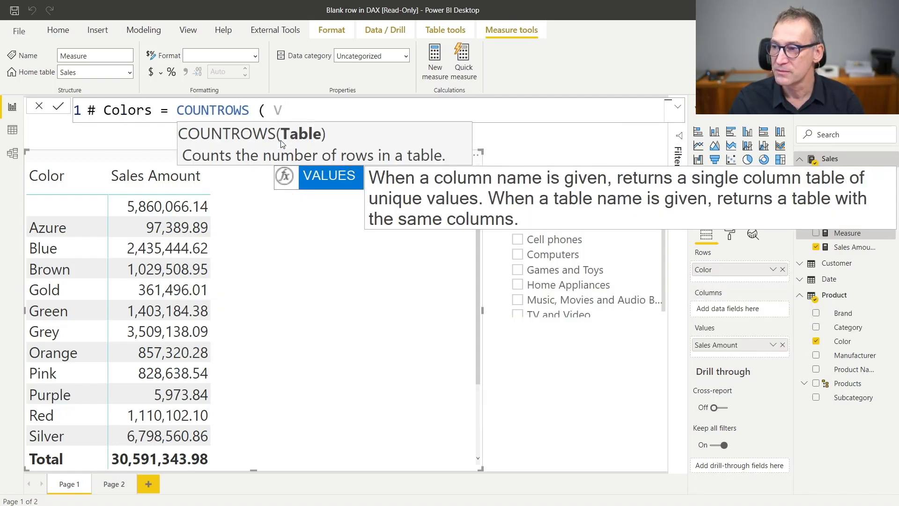
pyautogui.press('BackSpace')
pyautogui.write('DI')
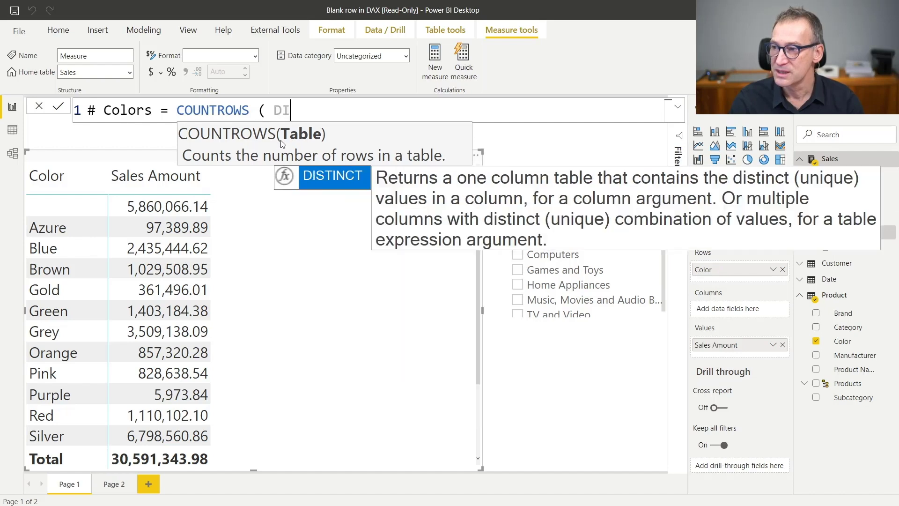
pyautogui.write('STINCT ( Pro')
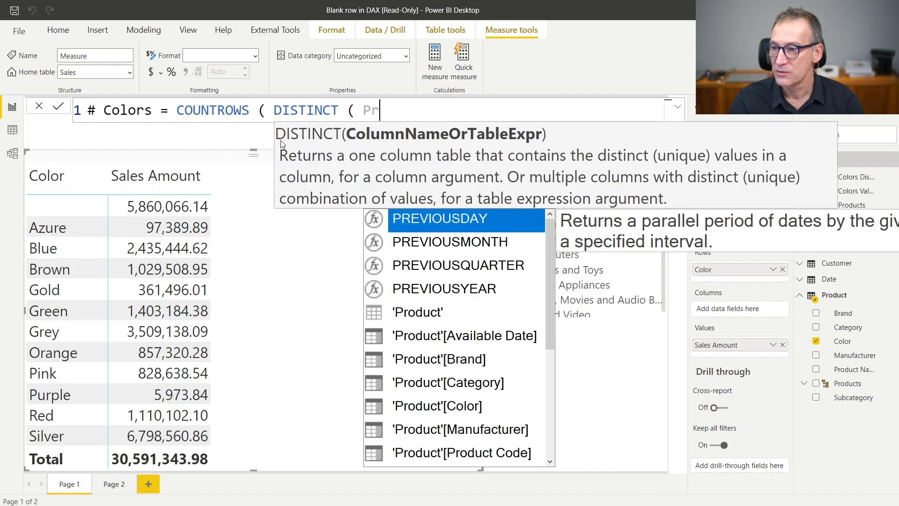
pyautogui.press('Down')
pyautogui.press('Down')
pyautogui.press('Down')
pyautogui.press('Down')
pyautogui.press('Tab')
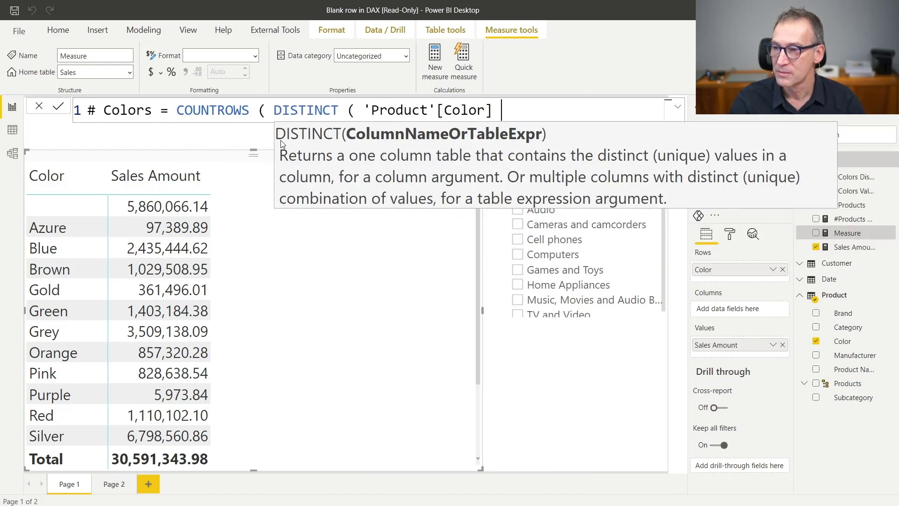
pyautogui.write(') )')
pyautogui.press('Return')
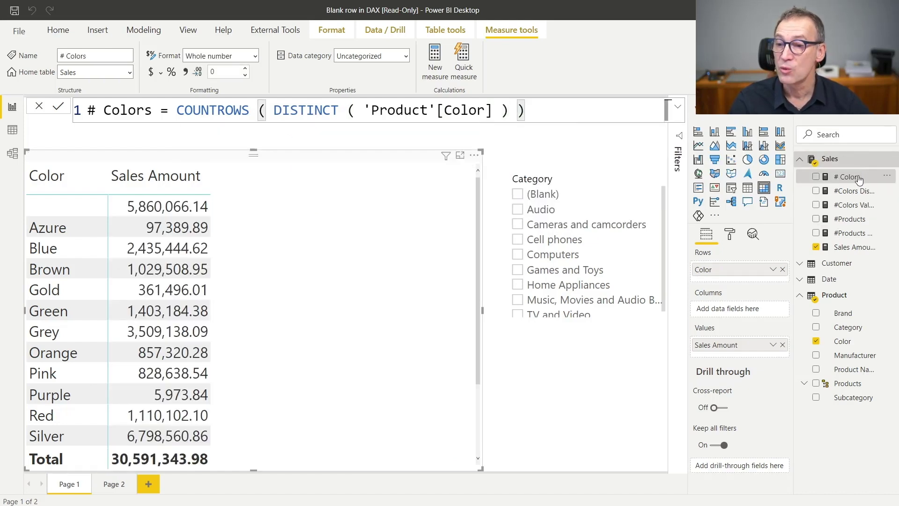
pyautogui.moveTo(847, 177); pyautogui.dragTo(392, 259)
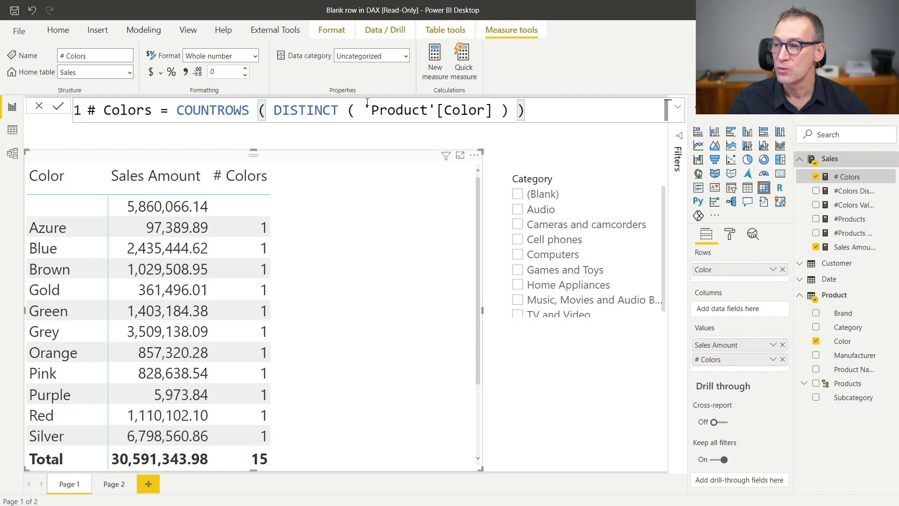
# Copy the full # Colors formula for reuse and rename the measure as # Colors DIS.
pyautogui.moveTo(167, 119); pyautogui.dragTo(87, 112)
pyautogui.hotkey('ctrl', 'c')
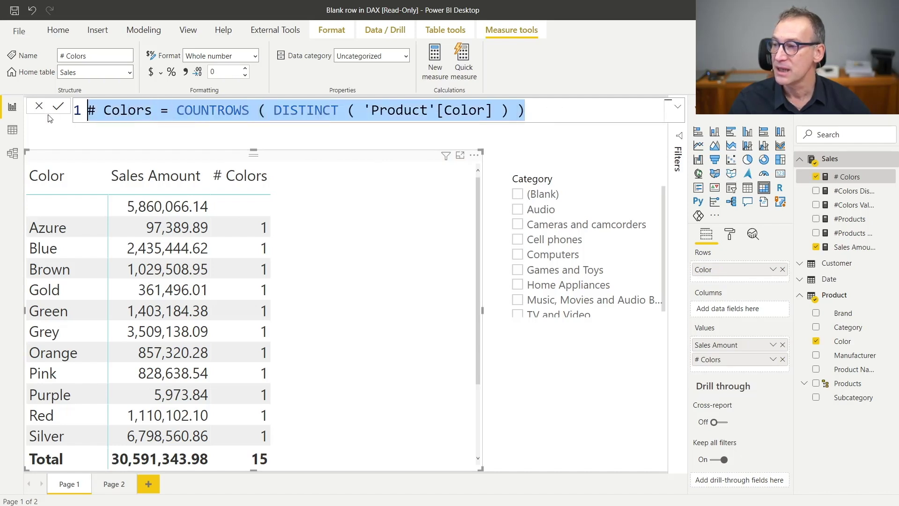
pyautogui.click(165, 110)
pyautogui.write('Di')
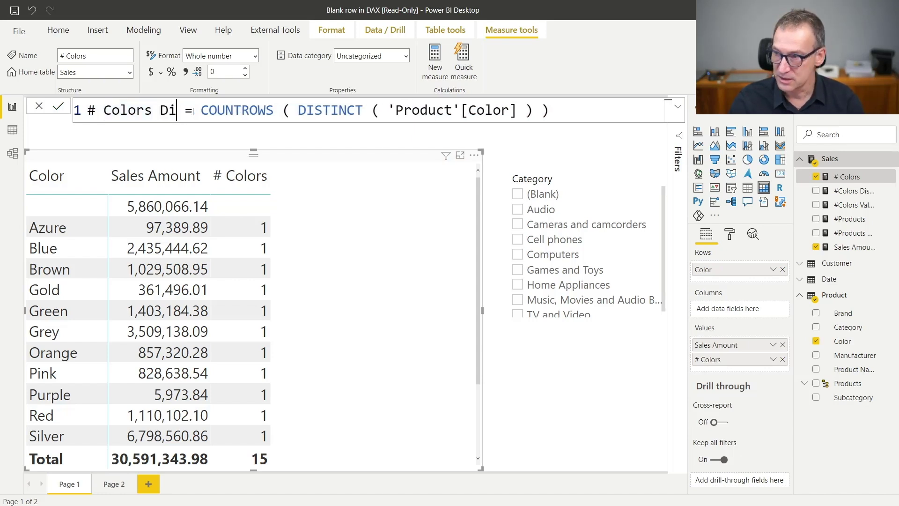
pyautogui.press('BackSpace')
pyautogui.write('IS')
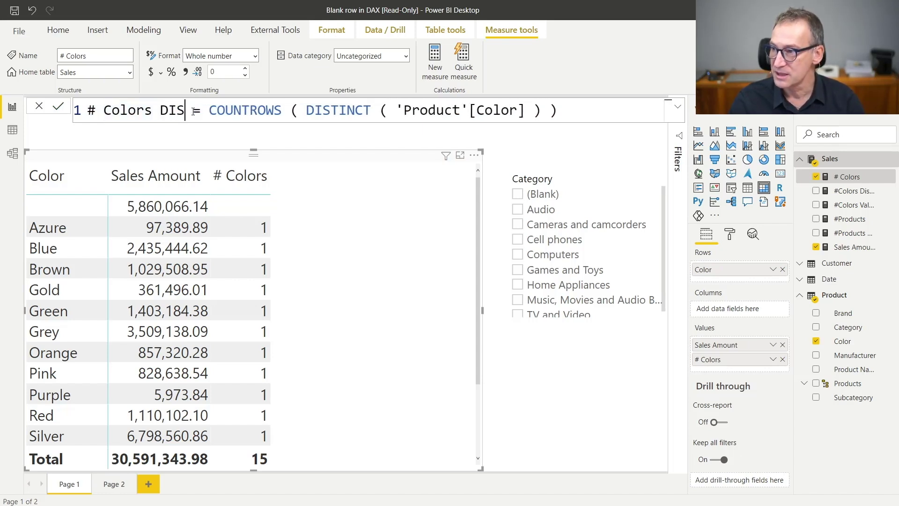
pyautogui.press('Return')
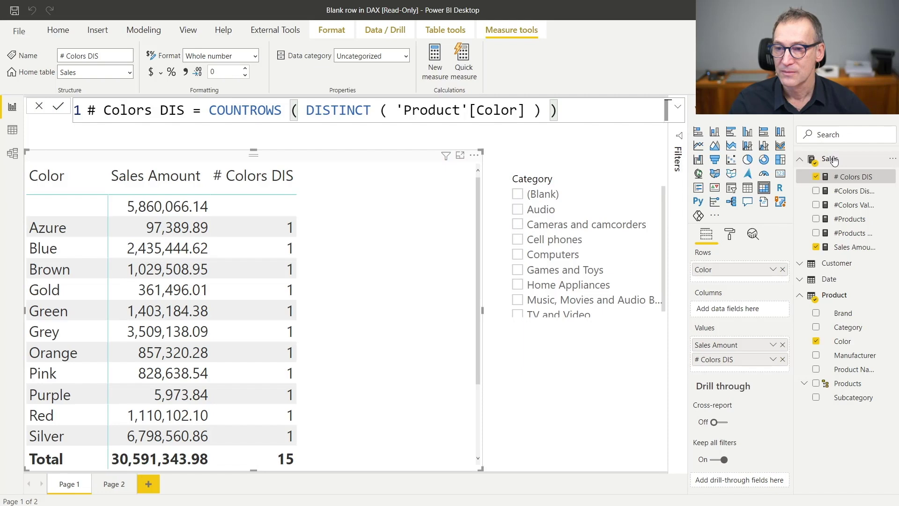
# Create another measure in the Sales table from the copied formula and name it # Colors VAL.
pyautogui.rightClick(831, 159)
pyautogui.click(833, 175)
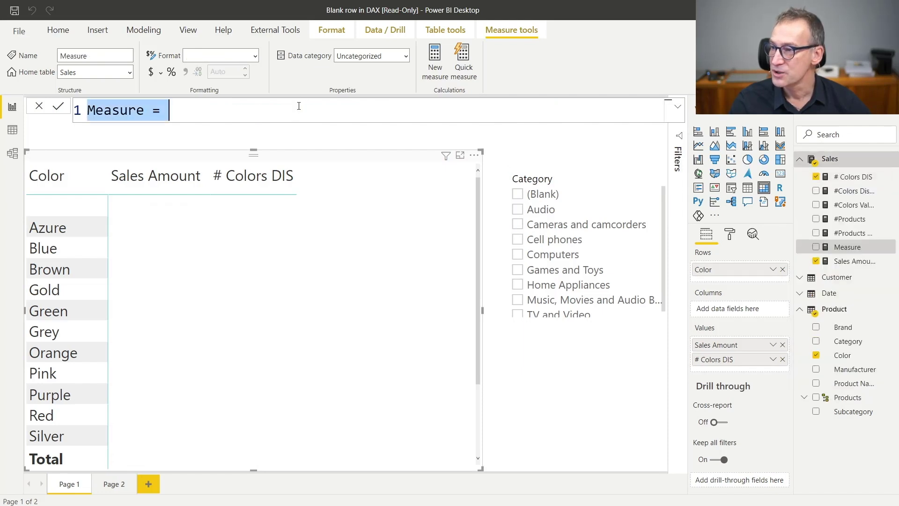
pyautogui.hotkey('ctrl', 'v')
pyautogui.press('Home')
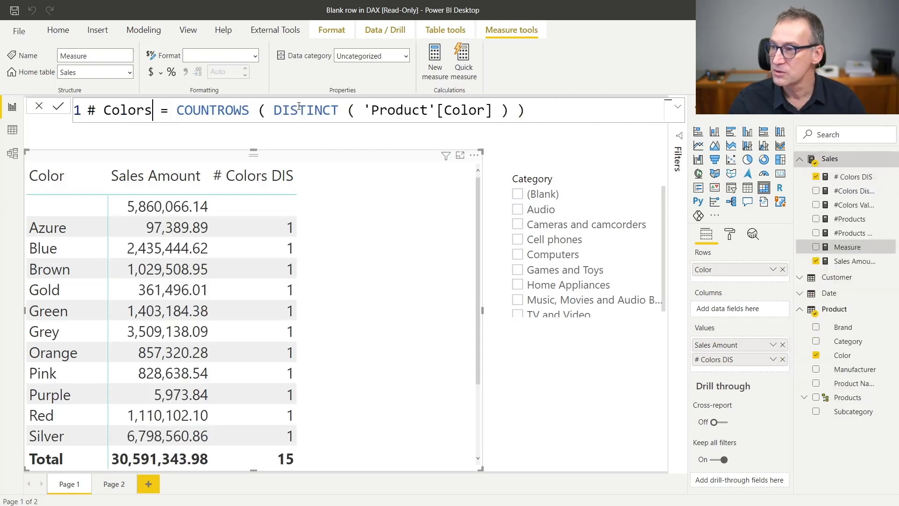
pyautogui.write('VAL')
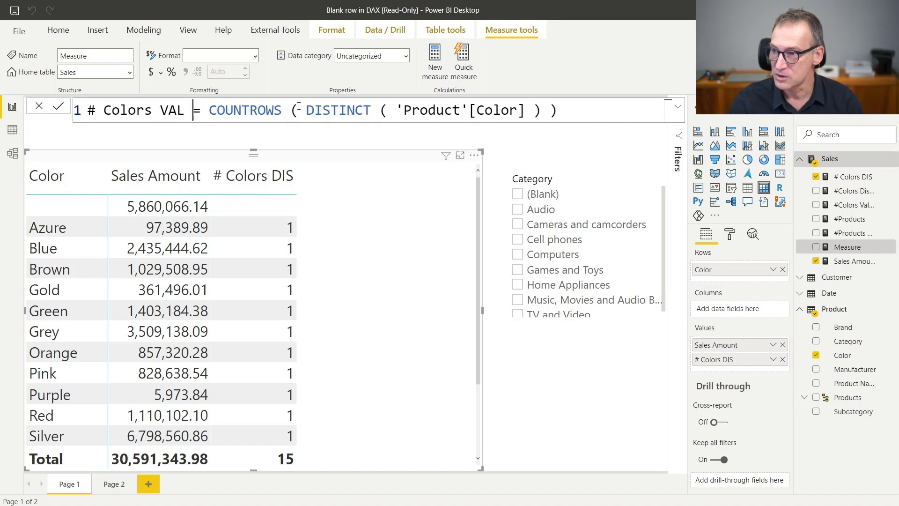
# Replace DISTINCT with VALUES in the # Colors VAL formula and add the measure to the color matrix.
pyautogui.doubleClick(359, 110)
pyautogui.write('VALUES')
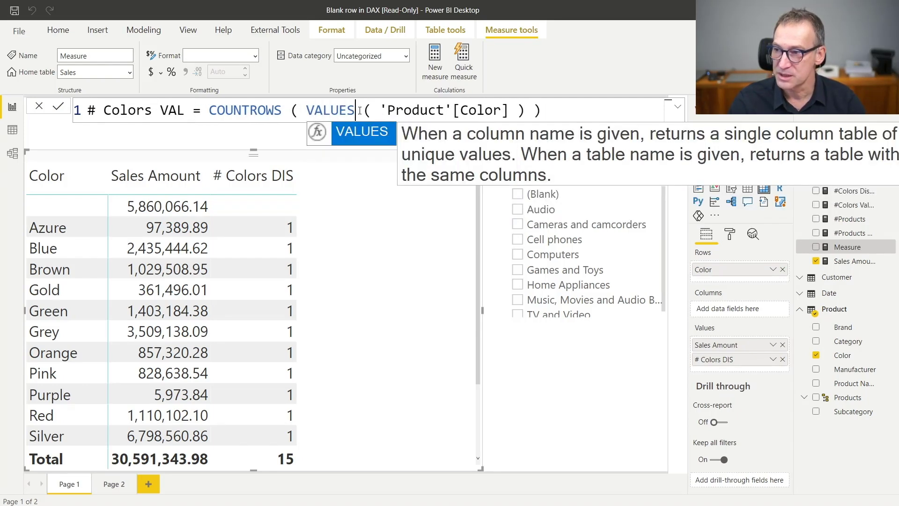
pyautogui.press('End')
pyautogui.press('Return')
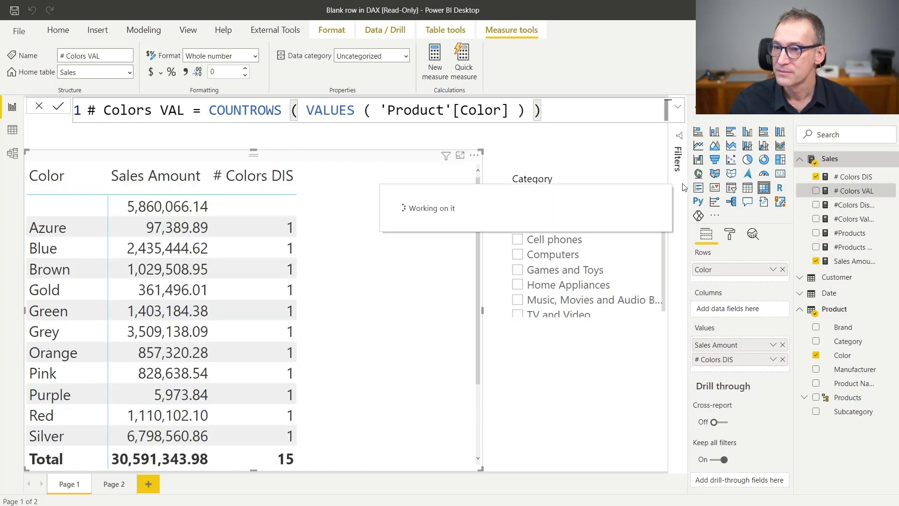
pyautogui.moveTo(846, 196); pyautogui.dragTo(342, 243)
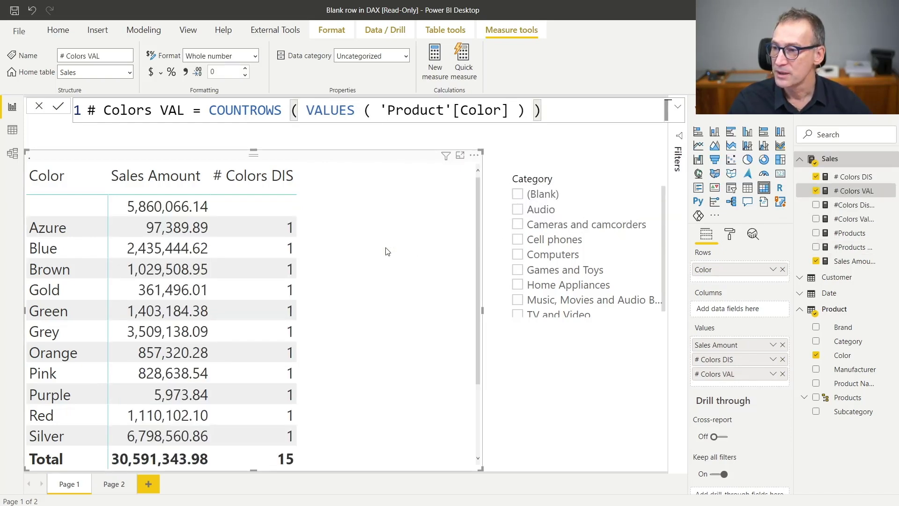
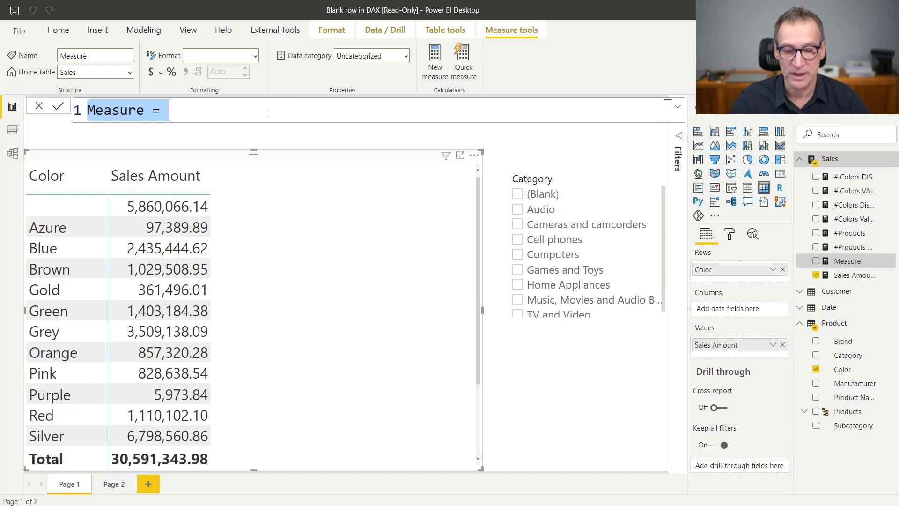
# Name the new Sales measure Perc DIS and start its expression on a second line.
pyautogui.write('#')
pyautogui.press('BackSpace')
pyautogui.write('P')
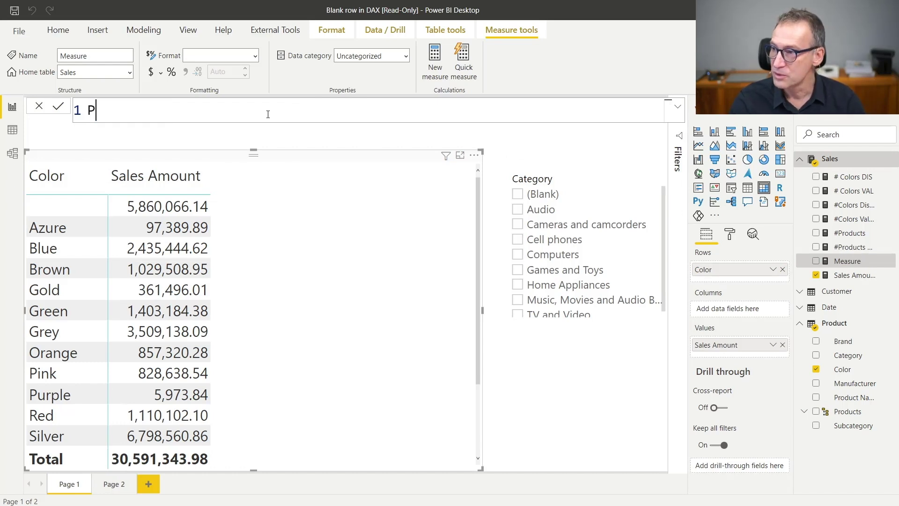
pyautogui.write('erc VAL =')
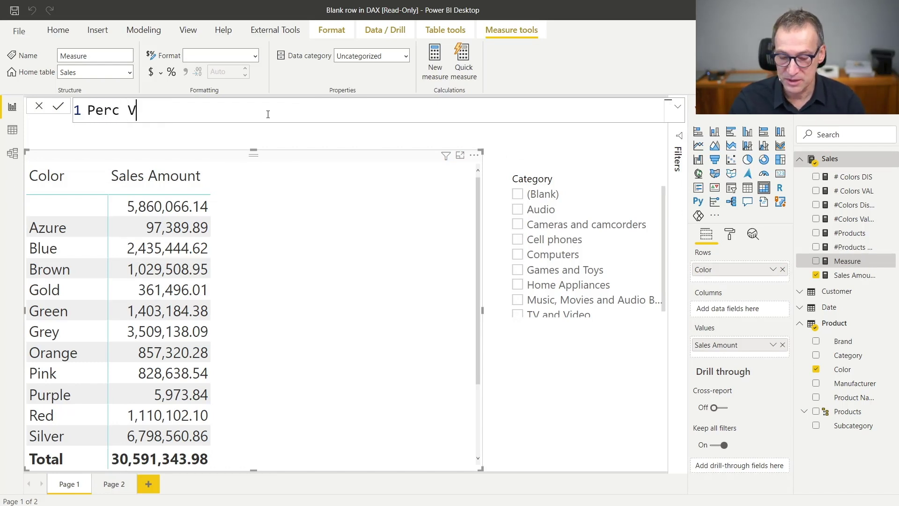
pyautogui.press('BackSpace')
pyautogui.press('BackSpace')
pyautogui.hotkey('shift', 'Left')
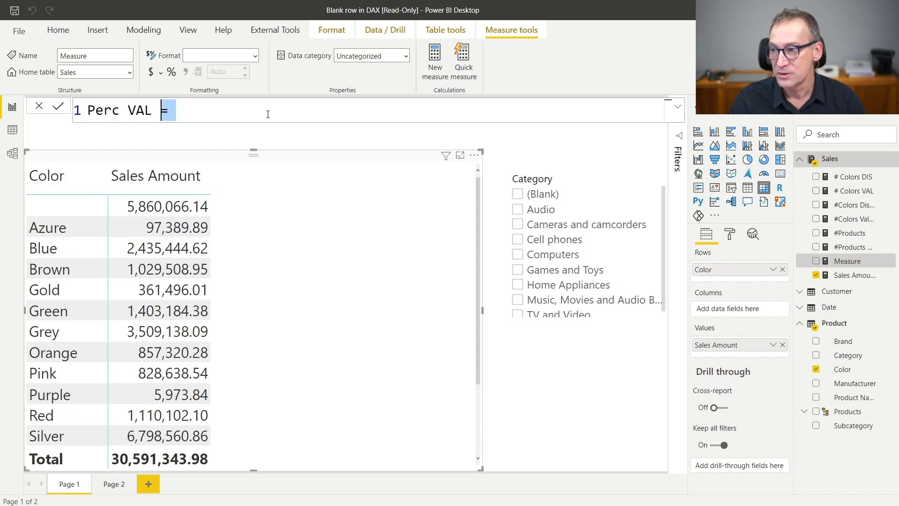
pyautogui.hotkey('ctrl', 'shift', 'Left')
pyautogui.write('DIS  =')
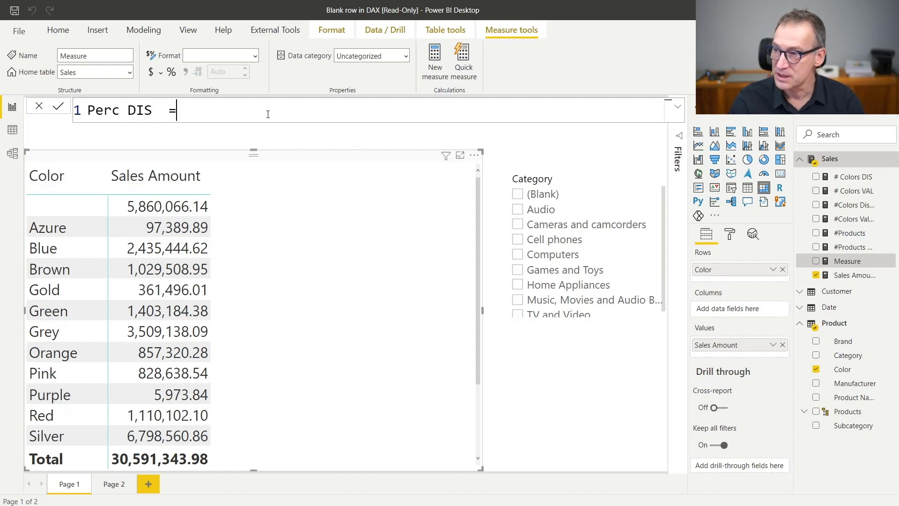
pyautogui.press('Return')
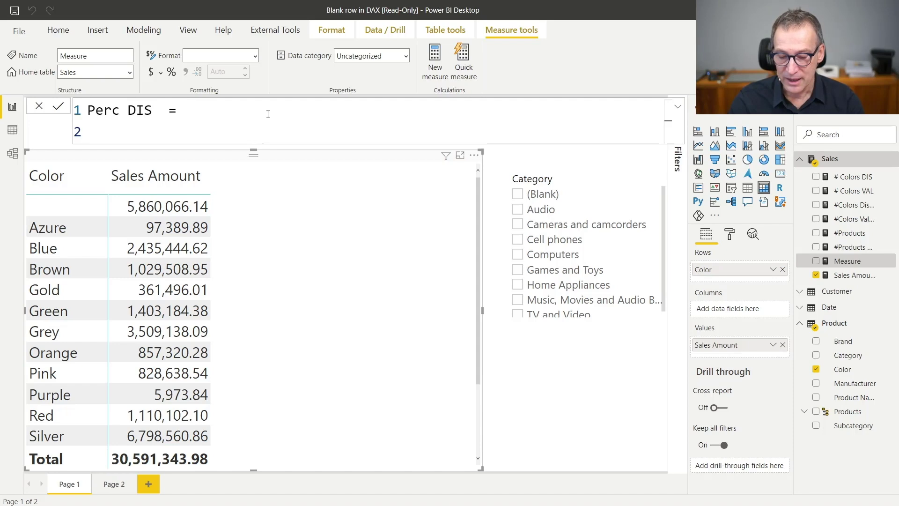
# Begin the Perc DIS expression with DIVIDE, using COUNTROWS ( 'Product' ) as the numerator.
pyautogui.write('DIVIDE (')
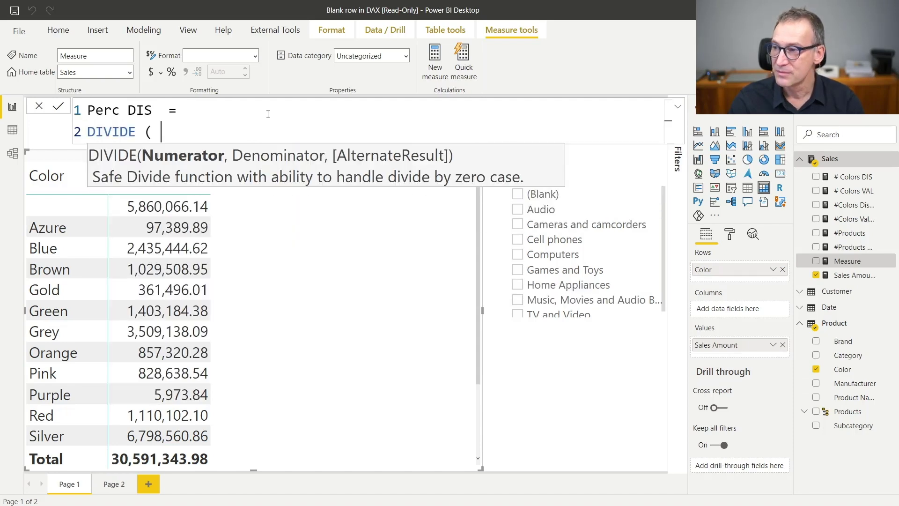
pyautogui.press('Return')
pyautogui.write('COUNTRO')
pyautogui.press('Tab')
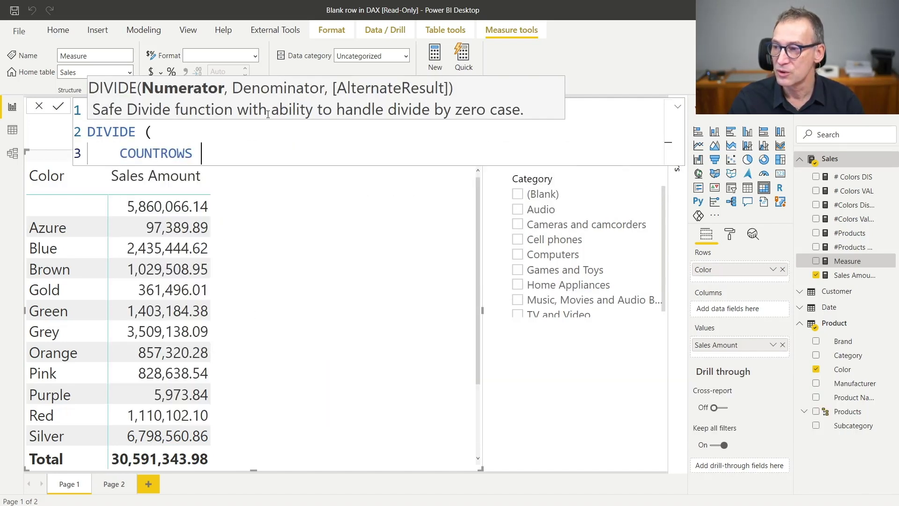
pyautogui.write("( 'Pro")
pyautogui.press('Tab')
pyautogui.write('),')
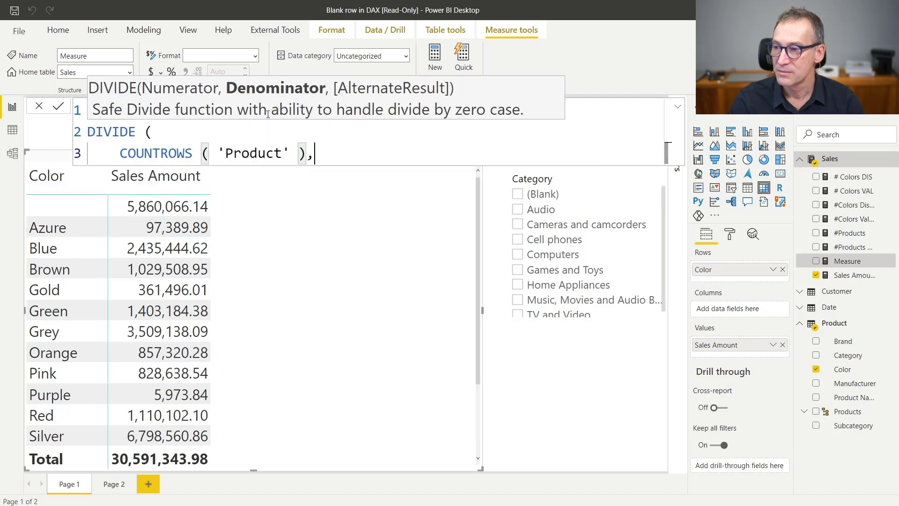
# Enter COUNTROWS ( 'Product' ) inside a CALCULATE call as the DIVIDE denominator.
pyautogui.press('Return')
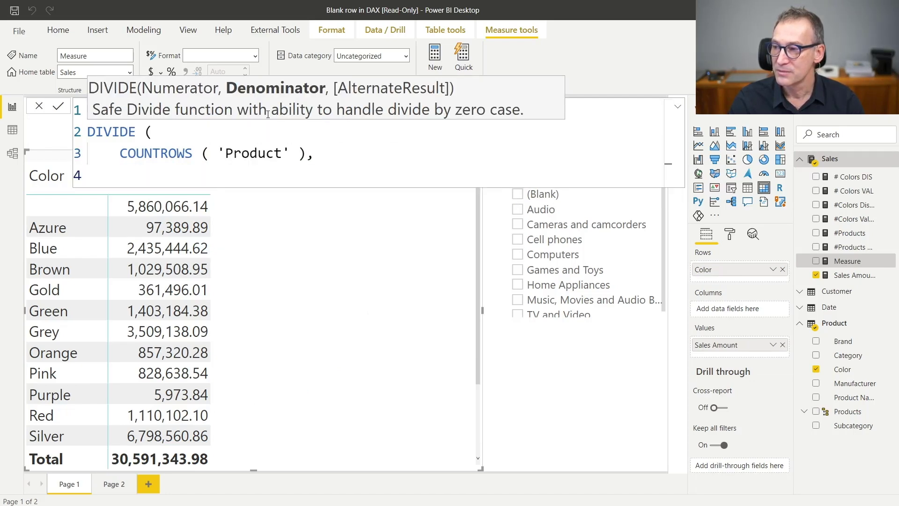
pyautogui.write('CALC')
pyautogui.press('Tab')
pyautogui.write('COUN')
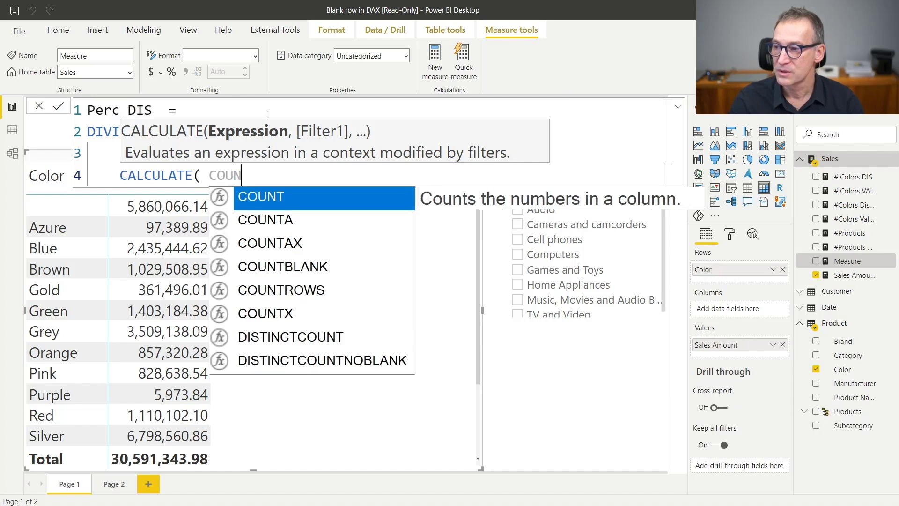
pyautogui.write('TRO')
pyautogui.press('Tab')
pyautogui.write('( Pro')
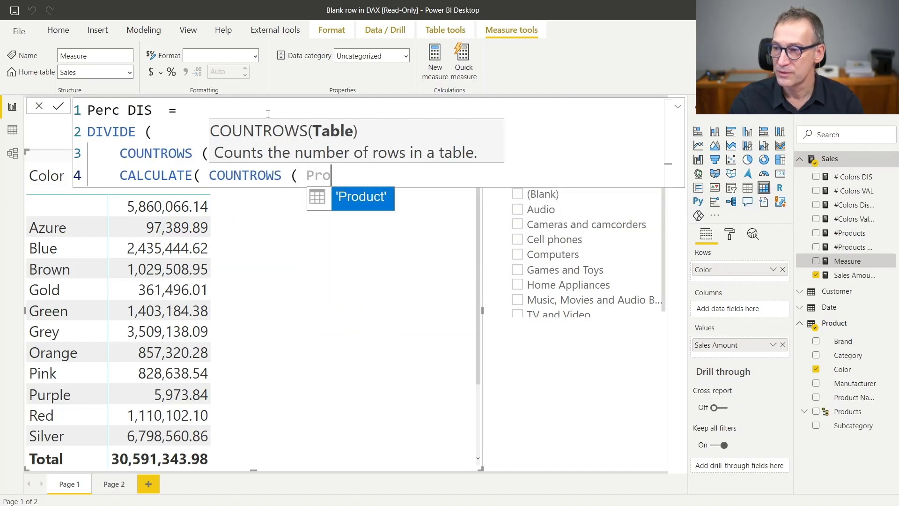
pyautogui.press('Tab')
pyautogui.write(')')
# Remove CALCULATE from the denominator, wrap 'Product' in ALL inside COUNTROWS, and close the DIVIDE expression.
pyautogui.press('Home')
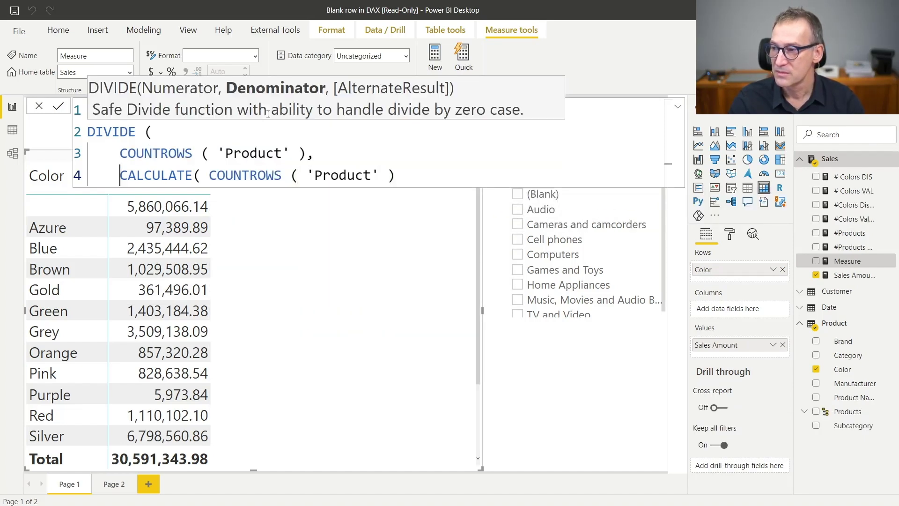
pyautogui.hotkey('ctrl', 'shift', 'Right')
pyautogui.hotkey('shift', 'Right')
pyautogui.press('Delete')
pyautogui.hotkey('ctrl', 'Right')
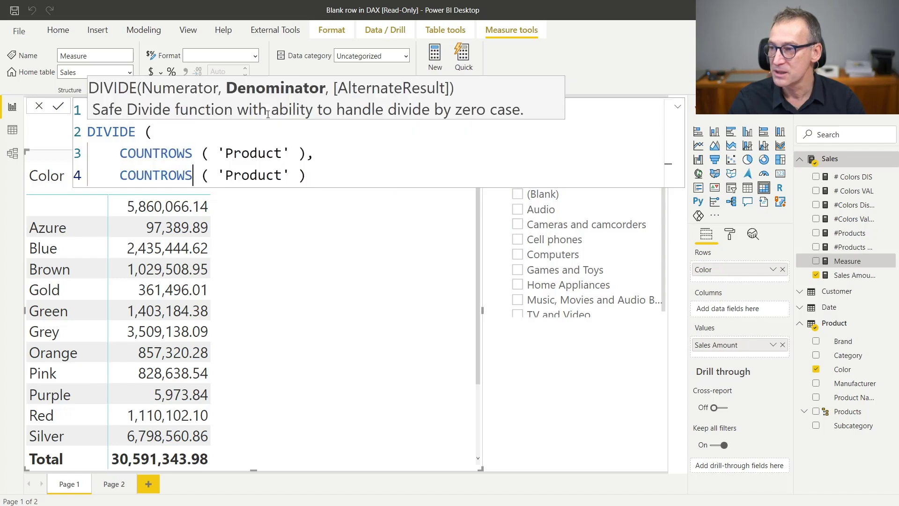
pyautogui.hotkey('ctrl', 'Right')
pyautogui.press('Right')
pyautogui.write('ALL (')
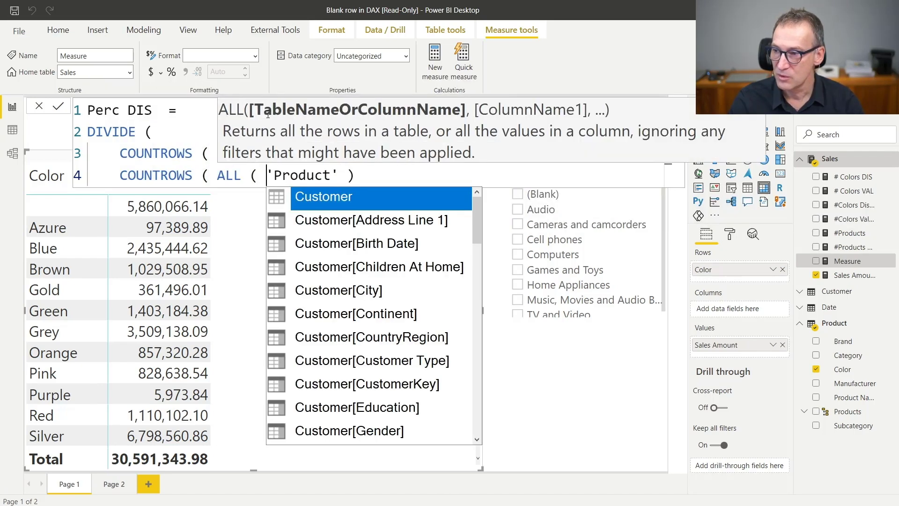
pyautogui.press('End')
pyautogui.write(')')
pyautogui.press('Return')
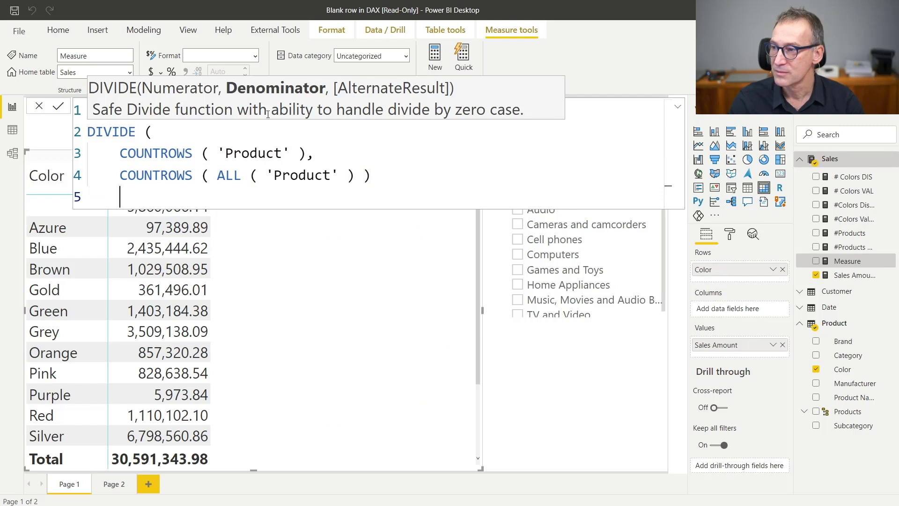
pyautogui.write(')')
pyautogui.press('Up')
pyautogui.press('Up')
pyautogui.press('Up')
pyautogui.press('Down')
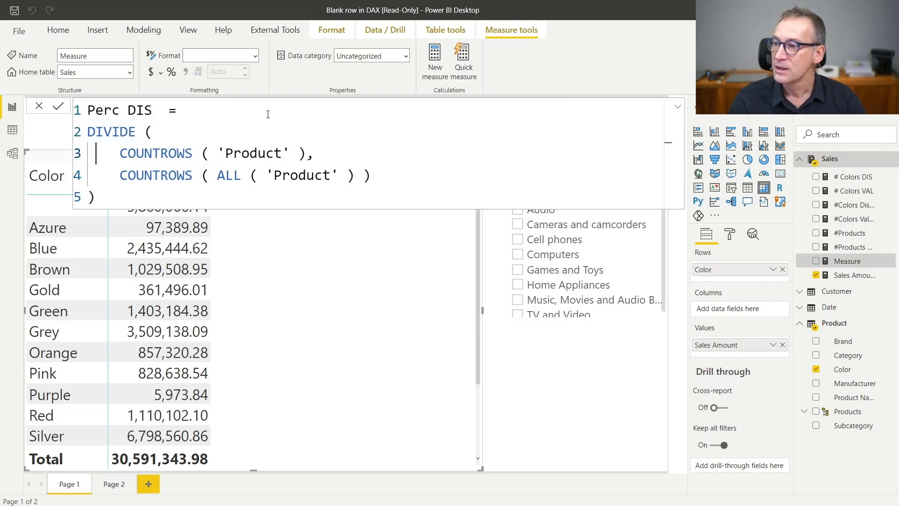
pyautogui.press('End')
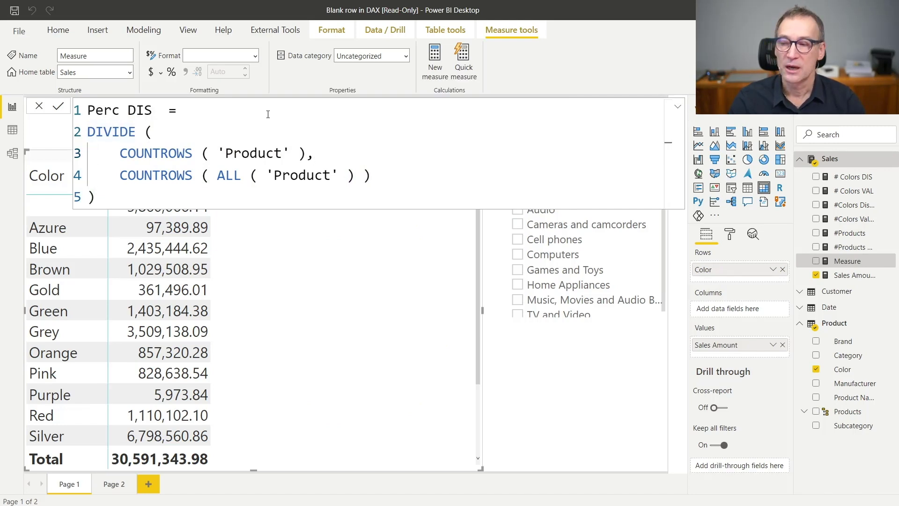
pyautogui.press('Down')
pyautogui.press('Home')
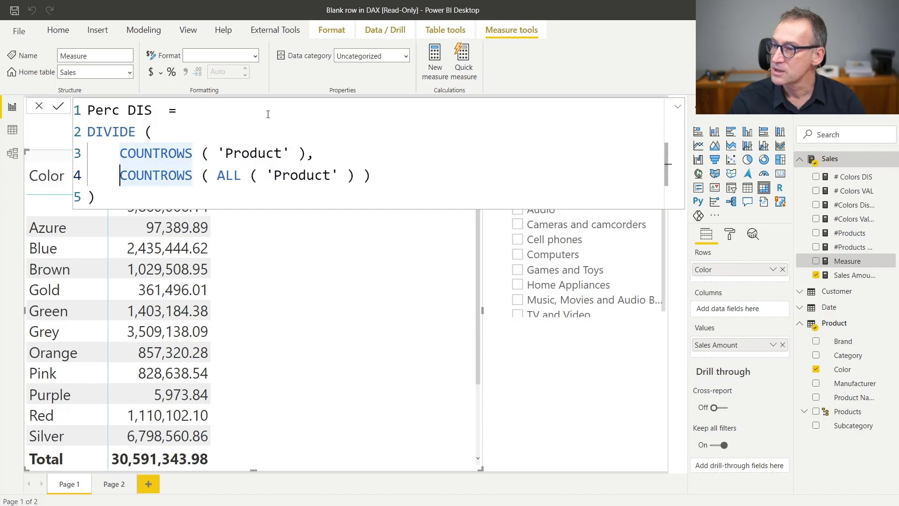
# Commit the completed Perc DIS measure expression.
pyautogui.hotkey('shift', 'End')
pyautogui.press('Down')
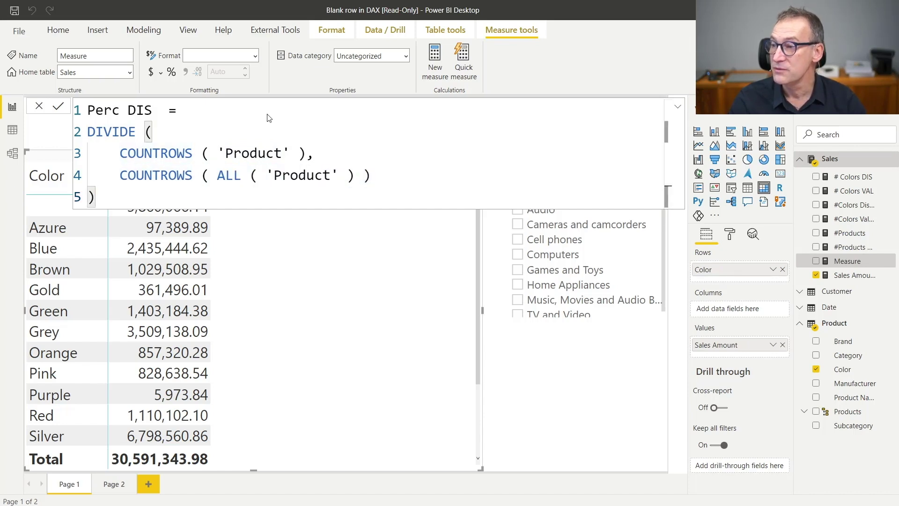
pyautogui.press('Return')
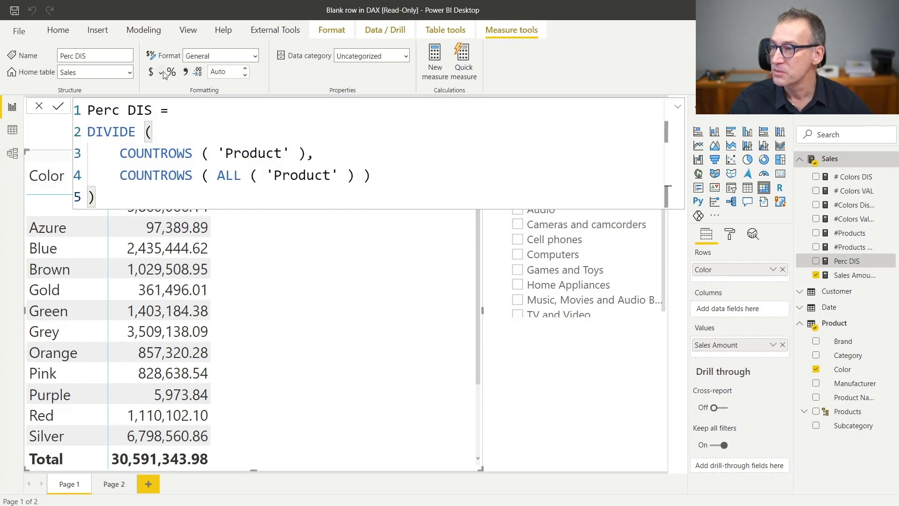
# Format Perc DIS as a percentage and add it to the values of the matrix by Color.
pyautogui.click(171, 73)
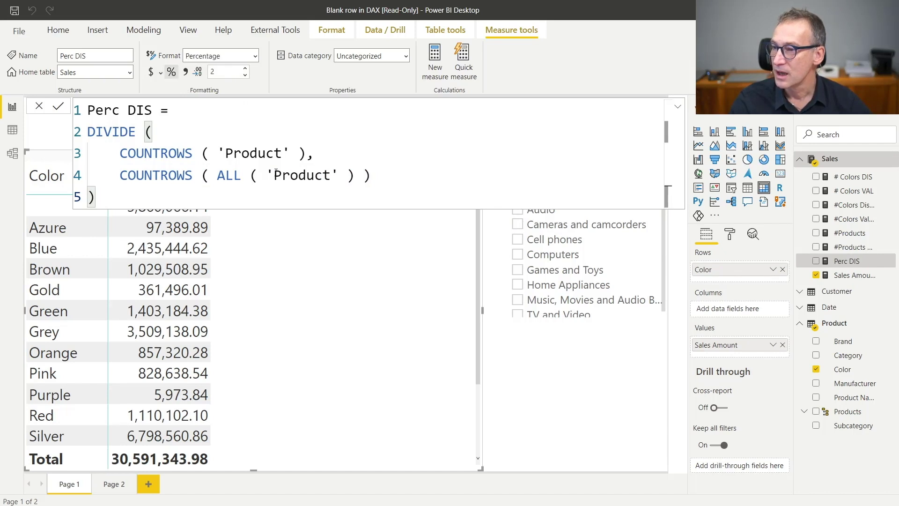
pyautogui.moveTo(843, 261); pyautogui.dragTo(351, 284)
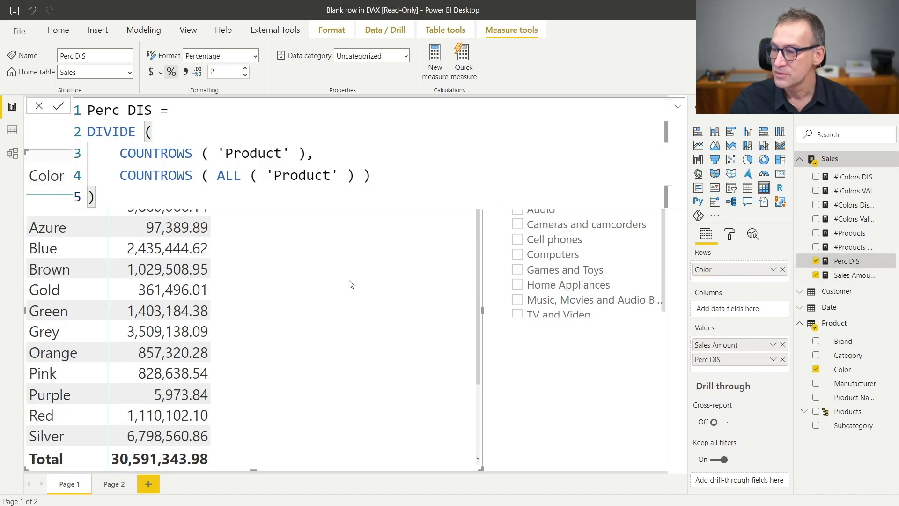
pyautogui.click(515, 427)
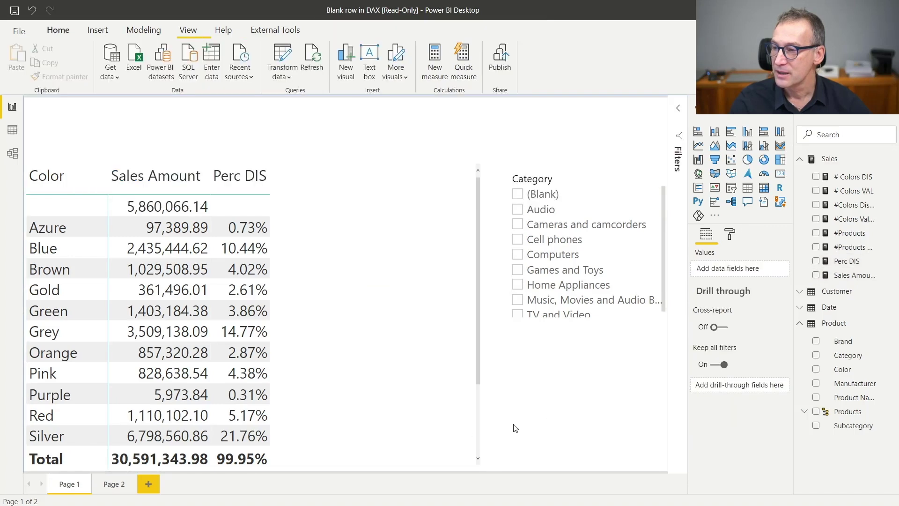
# Rename the Perc DIS measure to Perc in its formula and commit it.
pyautogui.click(408, 313)
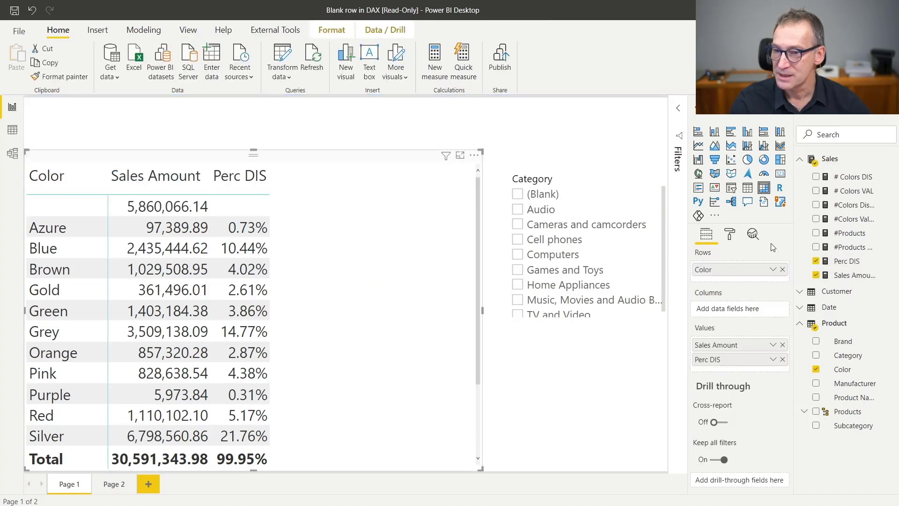
pyautogui.click(853, 265)
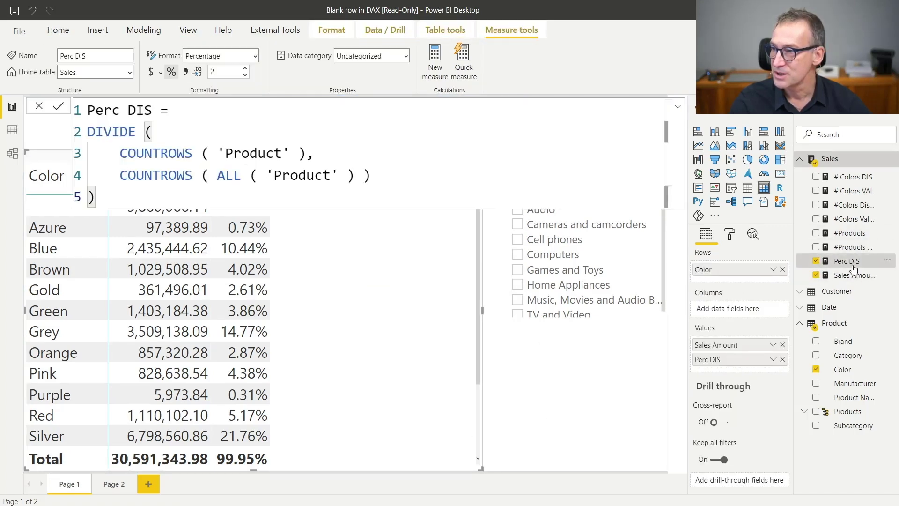
pyautogui.doubleClick(144, 113)
pyautogui.press('BackSpace')
pyautogui.press('Delete')
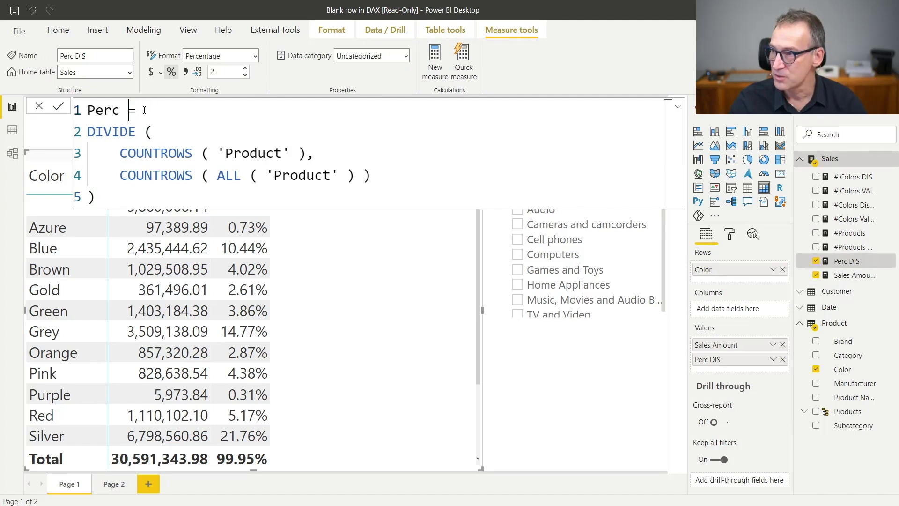
pyautogui.press('Return')
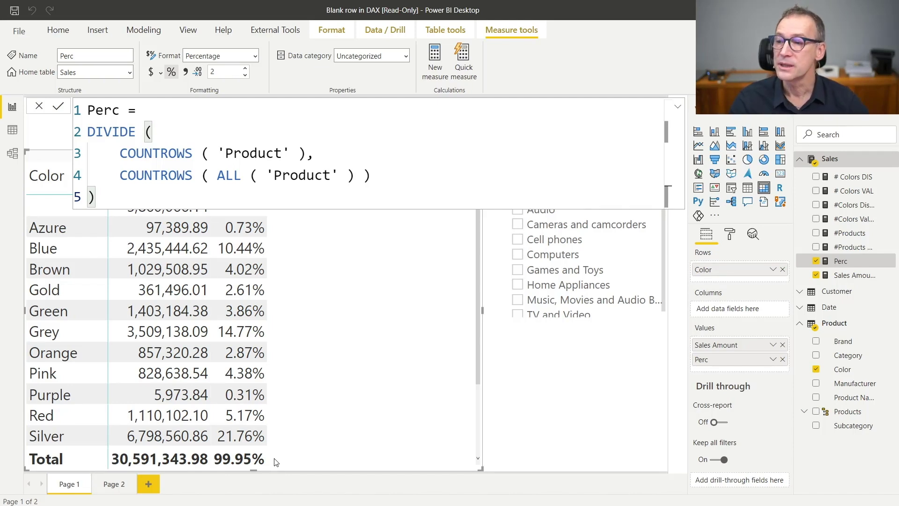
# Add the comment "-- NO Blank ROW" after the numerator line of the Perc measure.
pyautogui.click(337, 156)
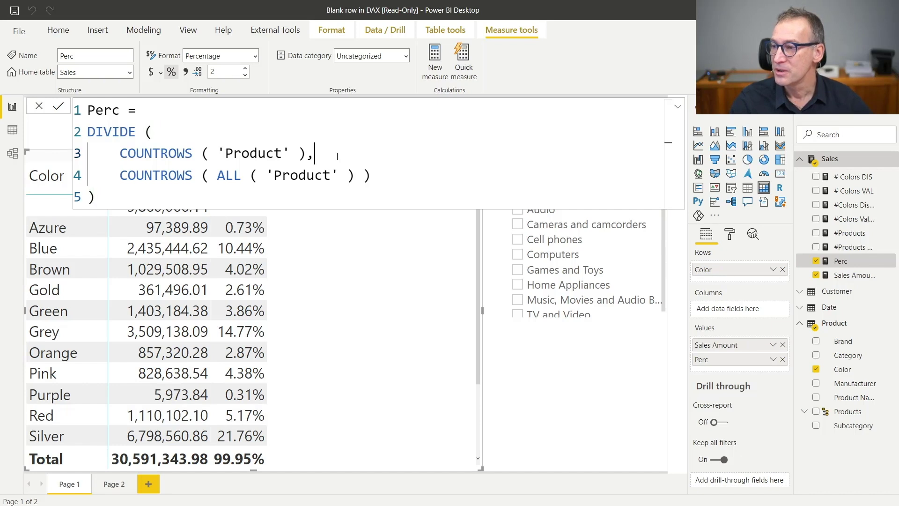
pyautogui.write('-- ')
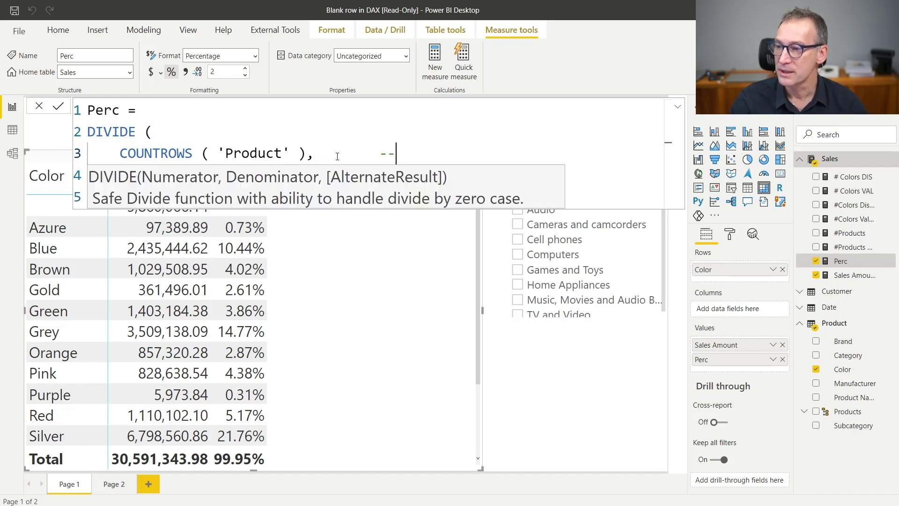
pyautogui.write('NO B')
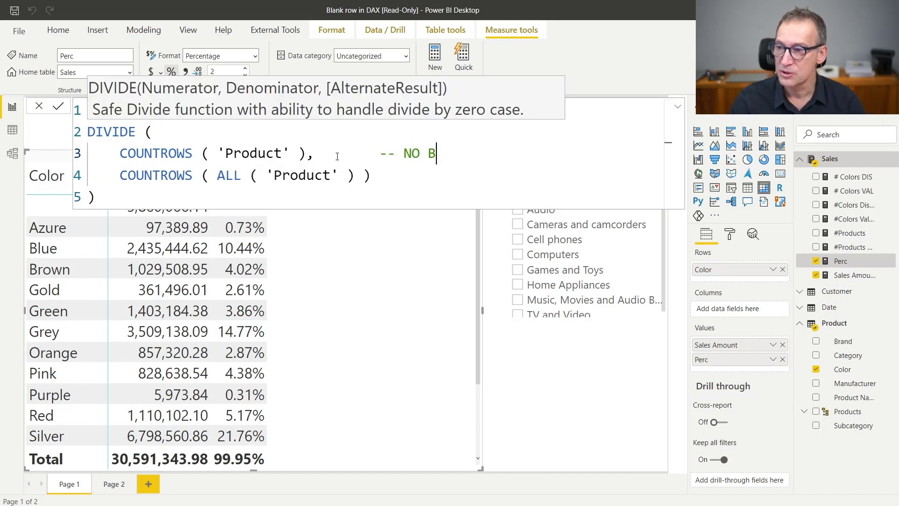
pyautogui.write('lank ROW')
# Add the comment "-- Considers BLANK ROW" after the denominator line of the Perc measure.
pyautogui.press('Down')
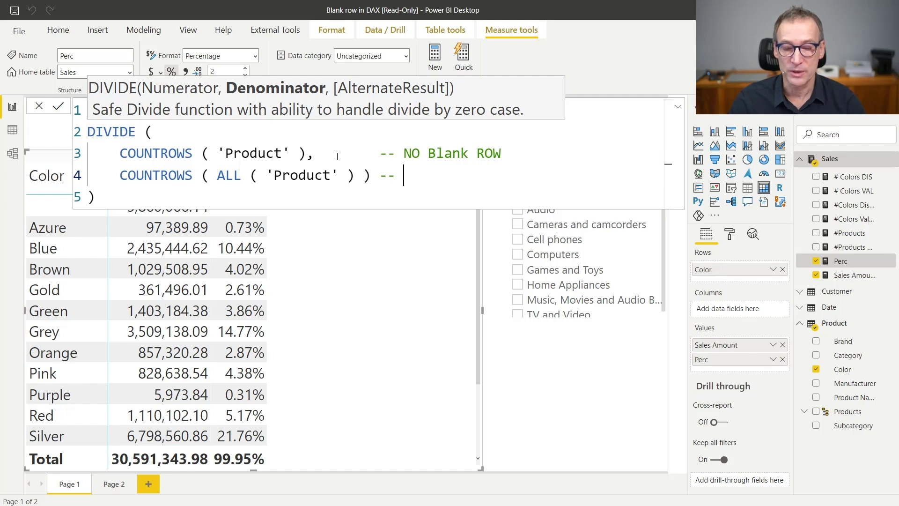
pyautogui.write('-- Considers BA')
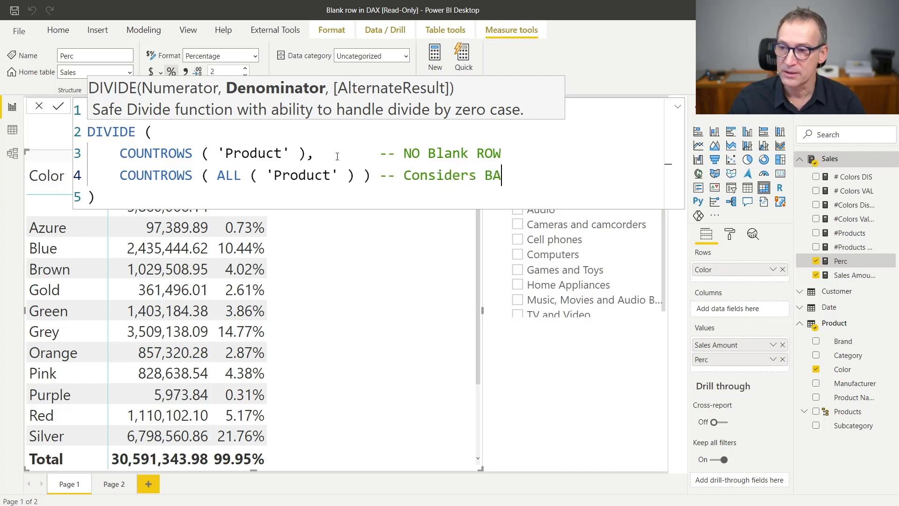
pyautogui.press('BackSpace')
pyautogui.write('LANK ROW')
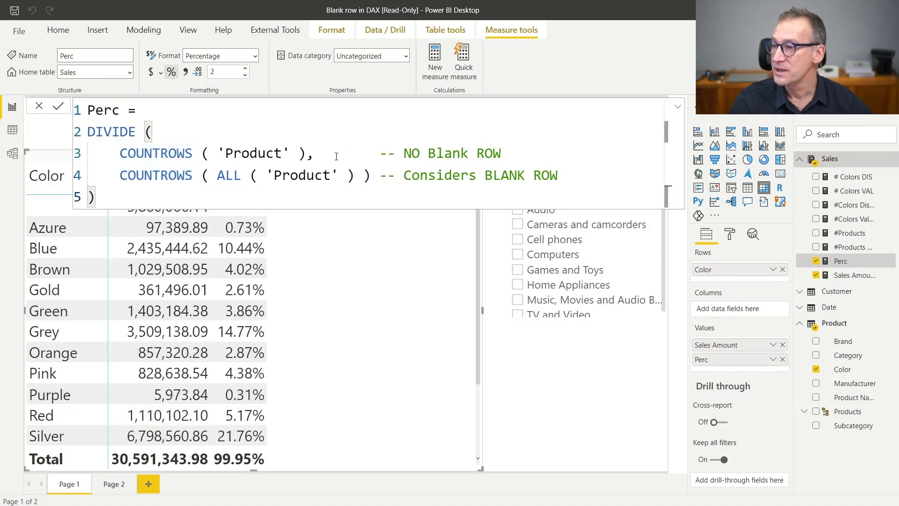
# Wrap 'Product' in VALUES inside the numerator's COUNTROWS.
pyautogui.click(307, 155)
pyautogui.hotkey('ctrl', 'a')
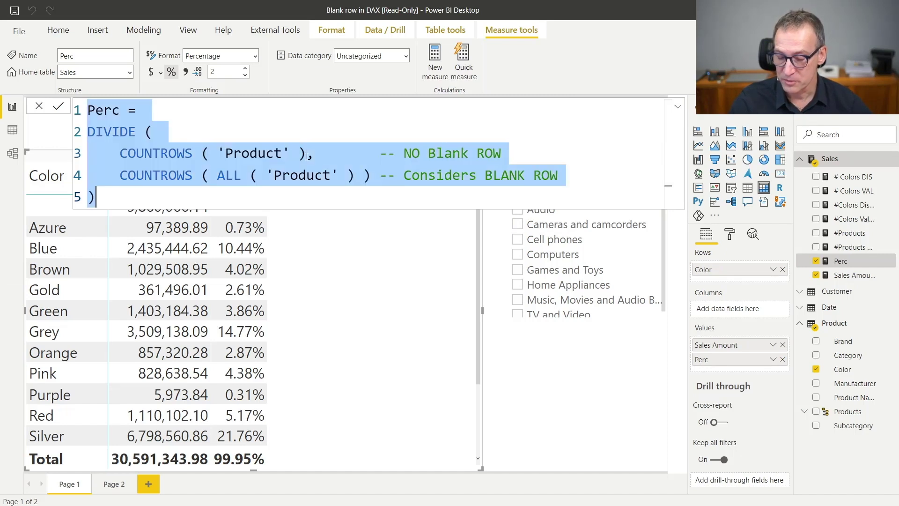
pyautogui.click(218, 154)
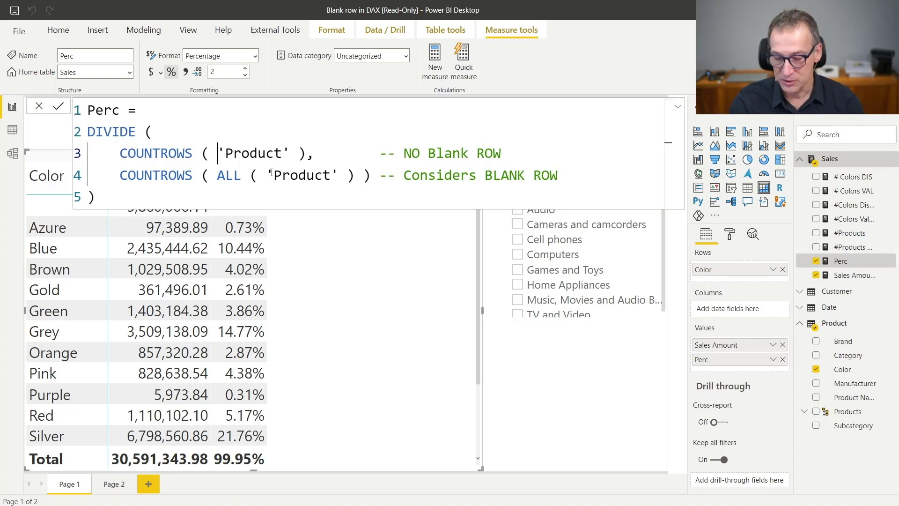
pyautogui.write('VALUES (')
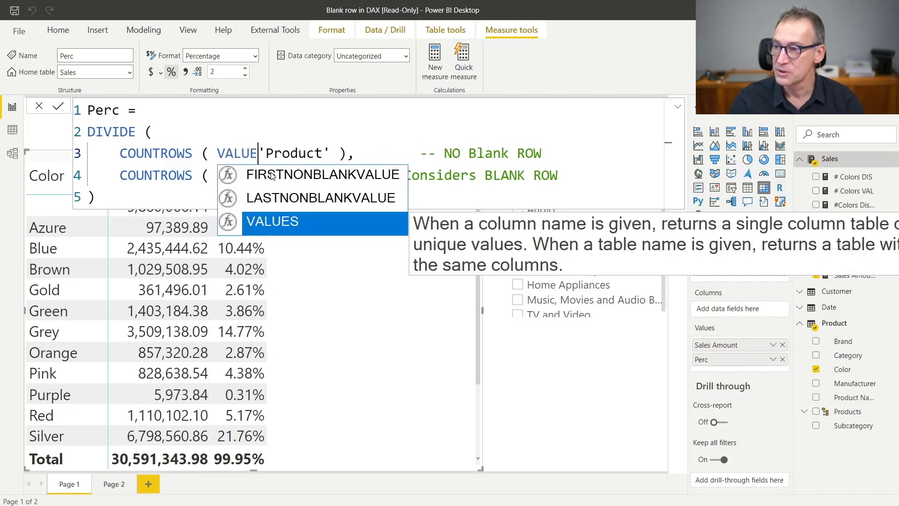
pyautogui.press('Right')
pyautogui.press('Right')
pyautogui.press('Right')
pyautogui.press('Right')
pyautogui.press('Right')
pyautogui.press('Right')
pyautogui.press('Right')
pyautogui.press('Right')
pyautogui.press('Right')
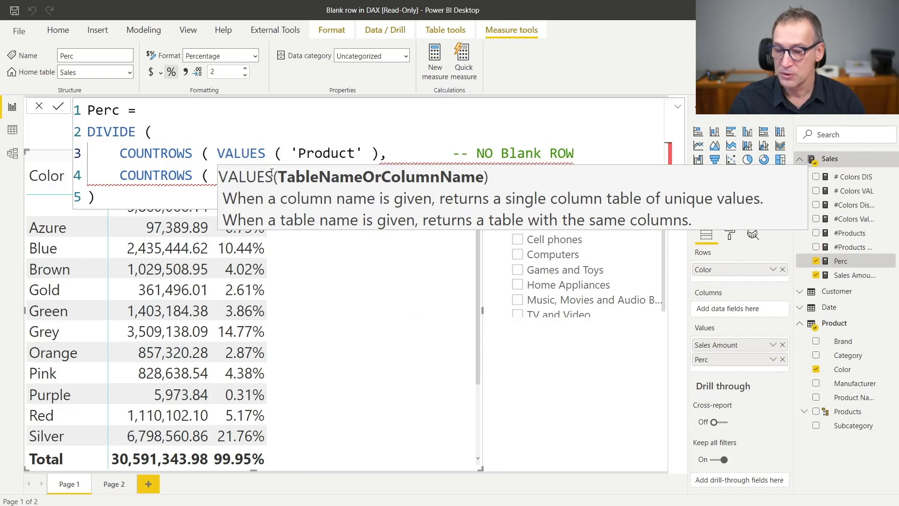
pyautogui.write(')')
pyautogui.press('Right')
pyautogui.press('Right')
pyautogui.press('Right')
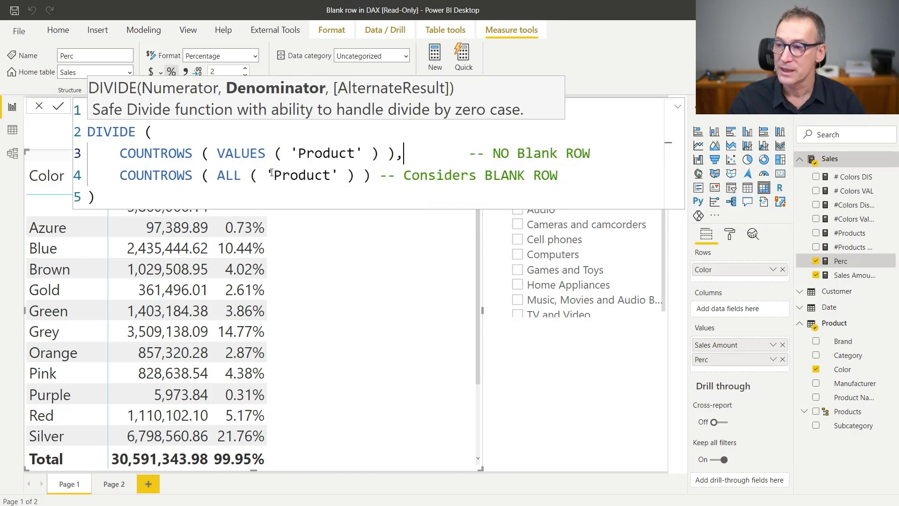
# Shorten the numerator comment to "-- Blank ROW", remove the extra spaces before it, and commit the measure.
pyautogui.press('Delete')
pyautogui.press('Delete')
pyautogui.press('Delete')
pyautogui.press('Delete')
pyautogui.press('Delete')
pyautogui.press('Delete')
pyautogui.press('Delete')
pyautogui.press('Right')
pyautogui.press('Right')
pyautogui.press('Right')
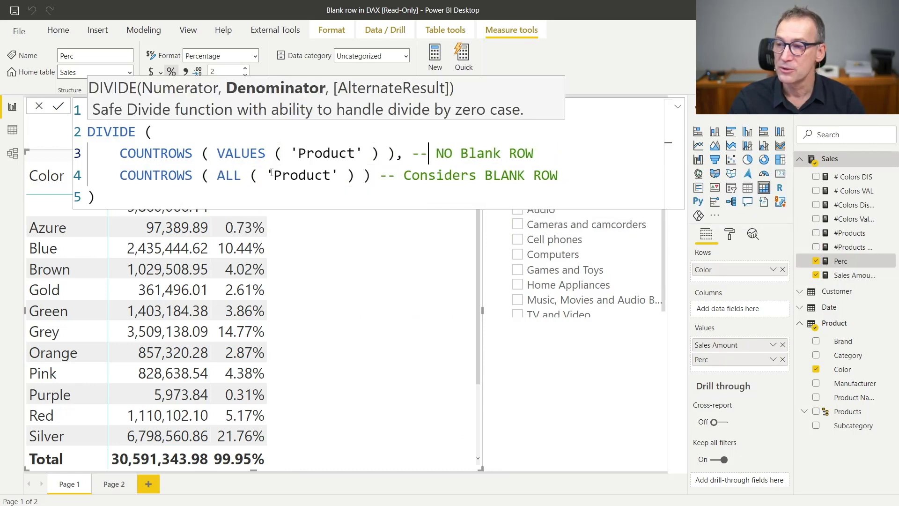
pyautogui.press('Delete')
pyautogui.press('Delete')
pyautogui.press('Delete')
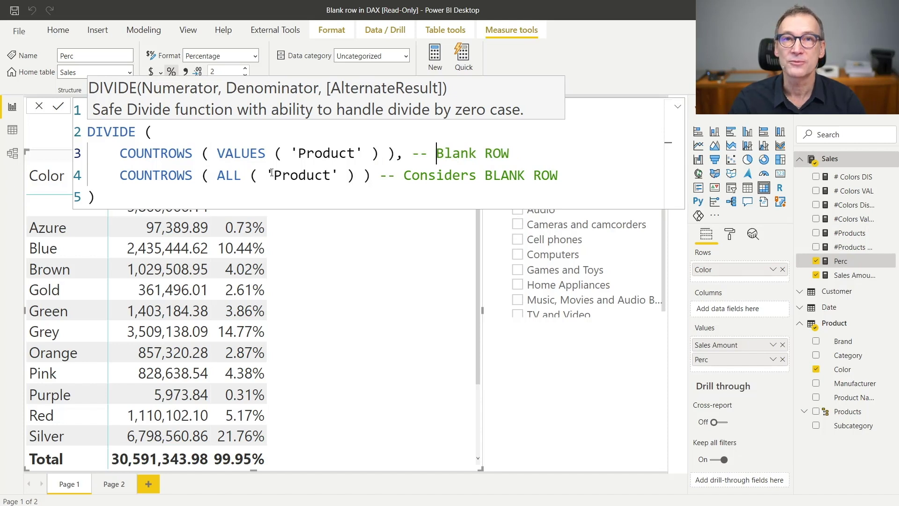
pyautogui.press('End')
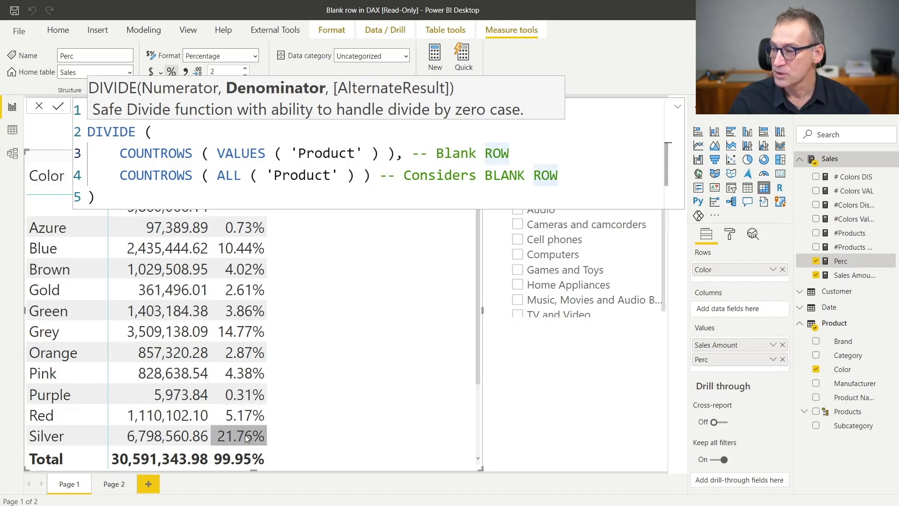
pyautogui.click(501, 153)
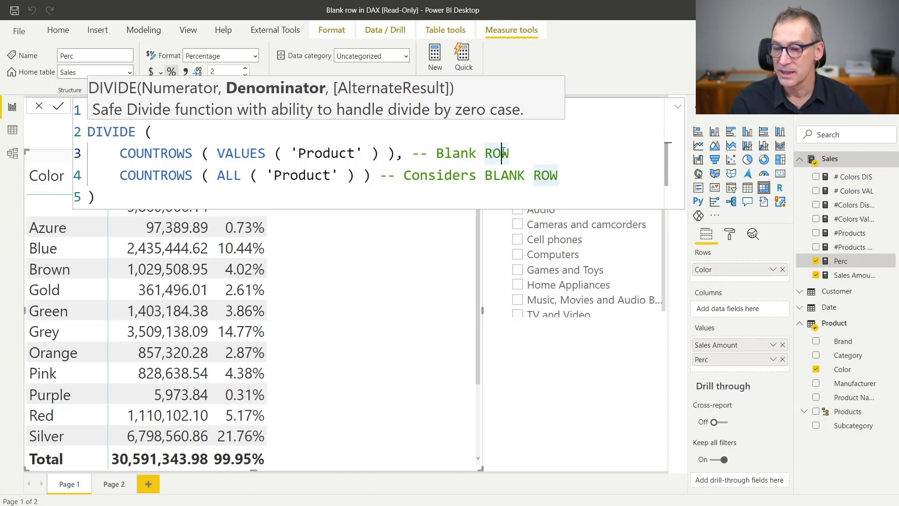
pyautogui.press('Return')
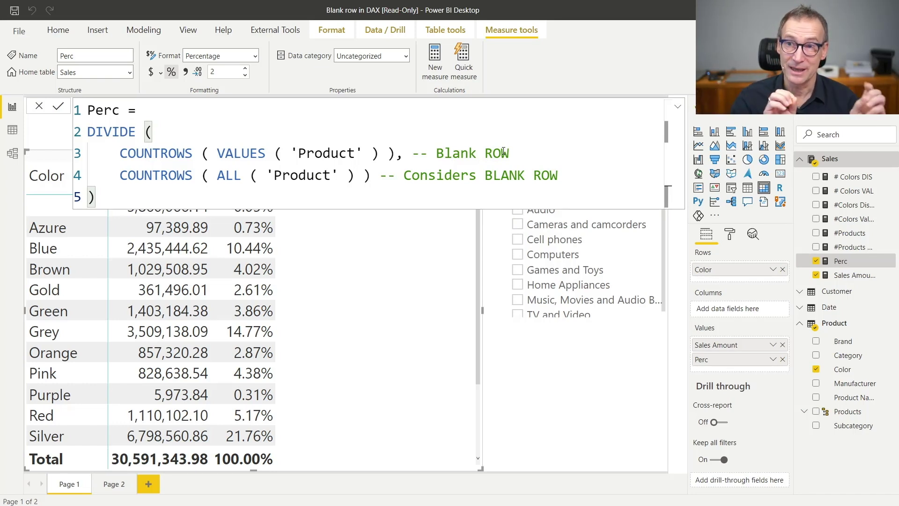
# Replace VALUES with DISTINCT in the numerator of the Perc measure.
pyautogui.doubleClick(230, 154)
pyautogui.write('DISTINC')
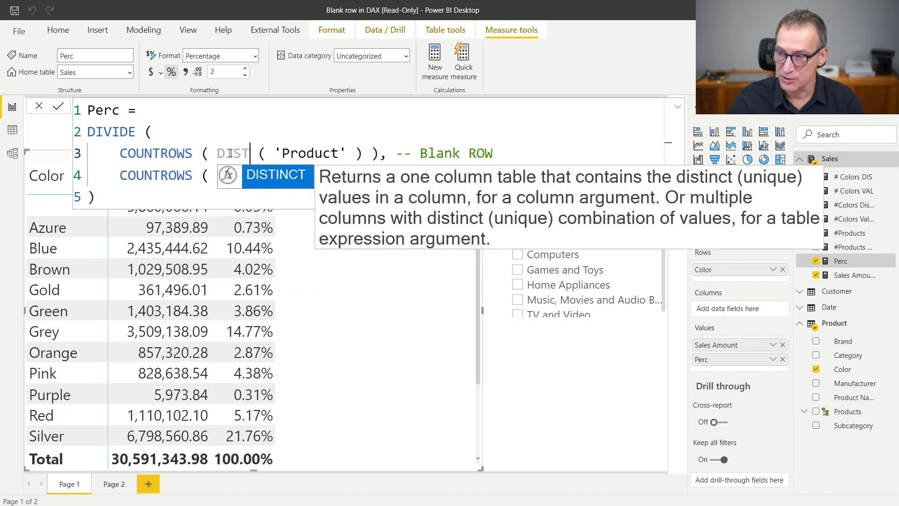
pyautogui.write('T')
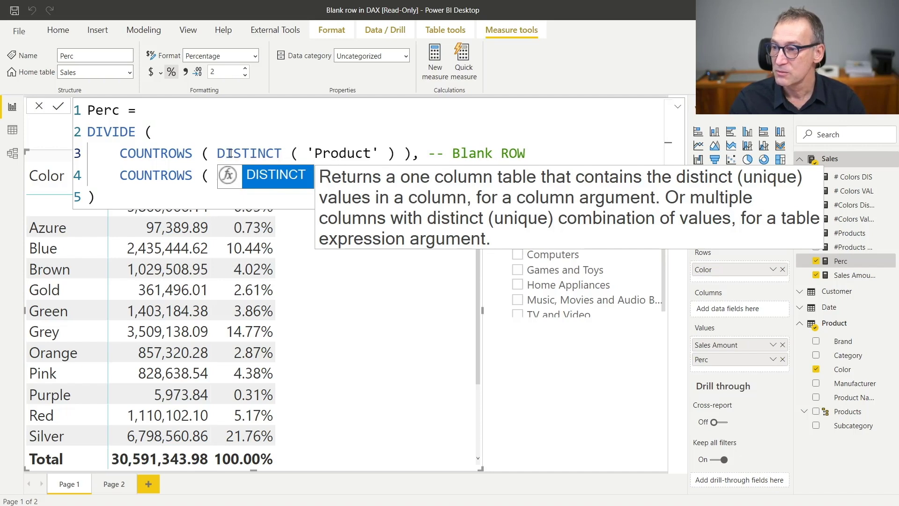
# Remove the DISTINCT function and its parentheses so the numerator reads COUNTROWS ( 'Product' ).
pyautogui.press('BackSpace')
pyautogui.press('BackSpace')
pyautogui.press('BackSpace')
pyautogui.press('BackSpace')
pyautogui.press('BackSpace')
pyautogui.press('BackSpace')
pyautogui.press('BackSpace')
pyautogui.press('BackSpace')
pyautogui.press('Delete')
pyautogui.press('Delete')
pyautogui.press('Delete')
pyautogui.press('Delete')
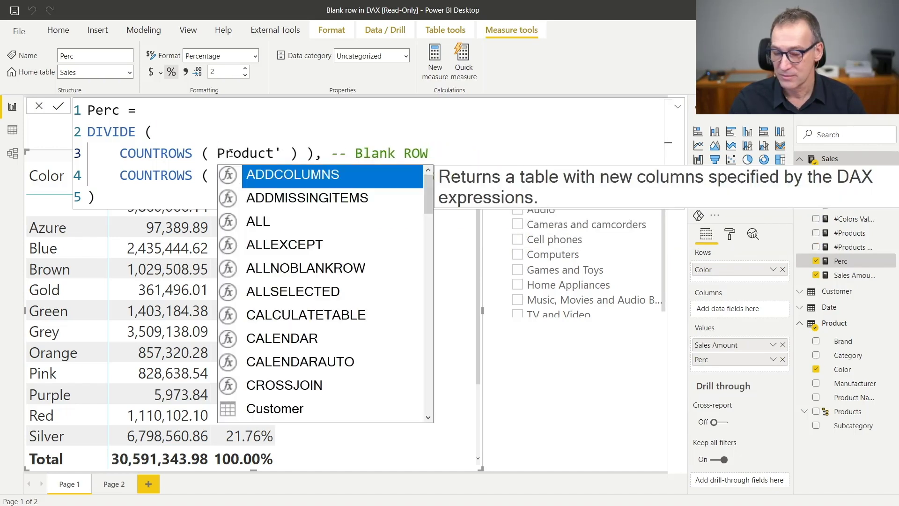
pyautogui.write("'")
pyautogui.hotkey('ctrl', 'Right')
pyautogui.press('Delete')
pyautogui.press('Delete')
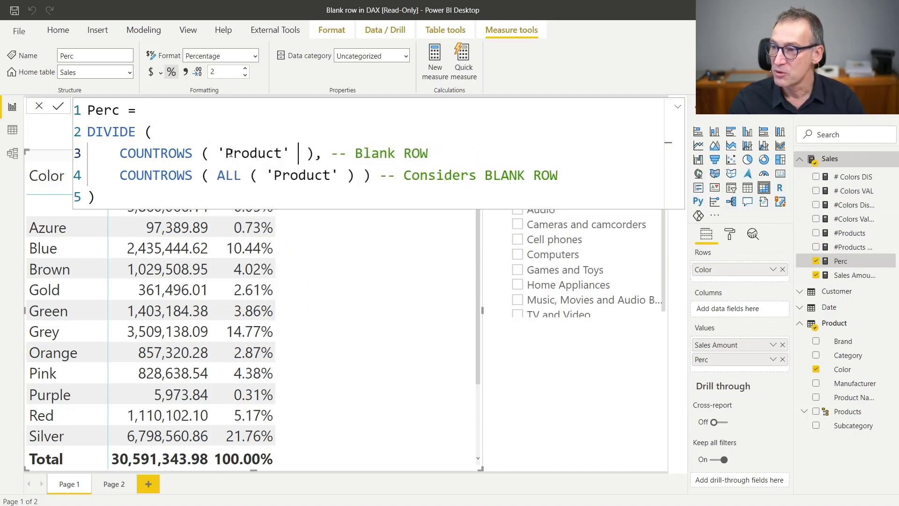
pyautogui.press('Right')
# Change ALL to ALLNOBLANKROW in the denominator, keeping 'Product' as its only argument.
pyautogui.press('Down')
pyautogui.hotkey('ctrl', 'Left')
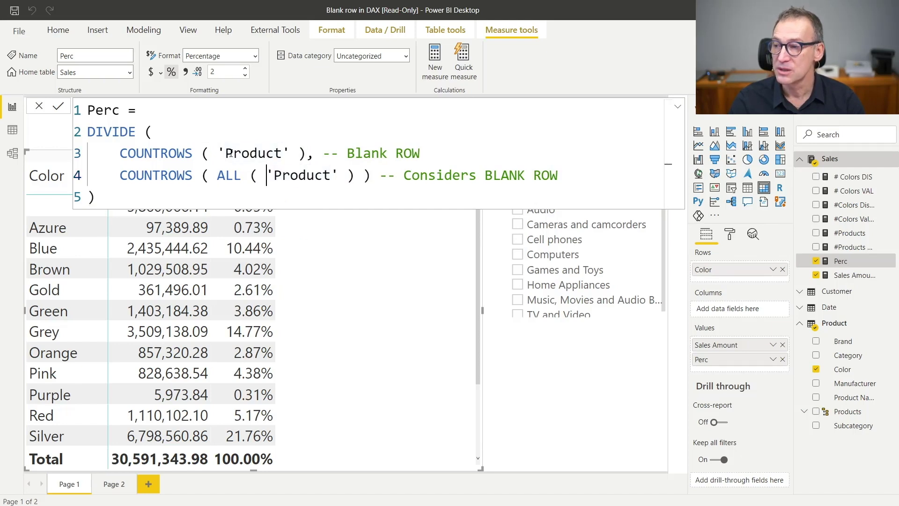
pyautogui.press('Left')
pyautogui.press('Left')
pyautogui.press('Left')
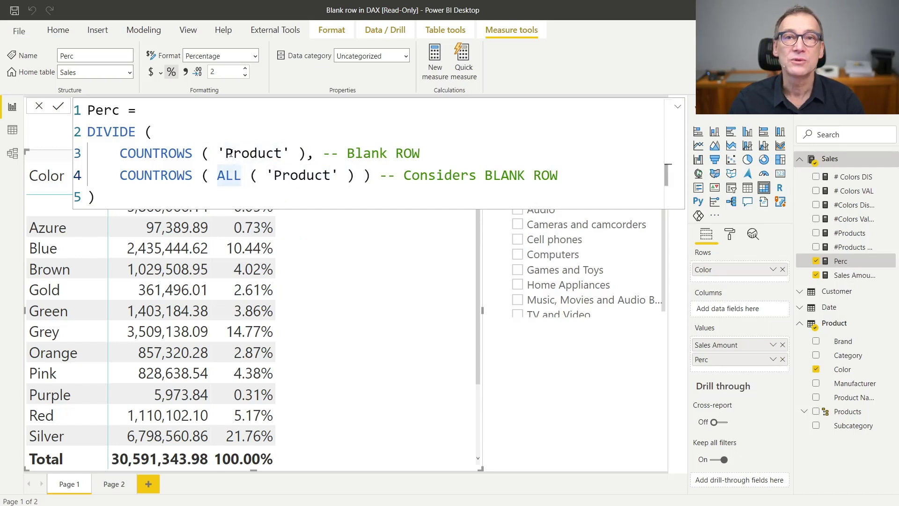
pyautogui.write('NO')
pyautogui.press('Tab')
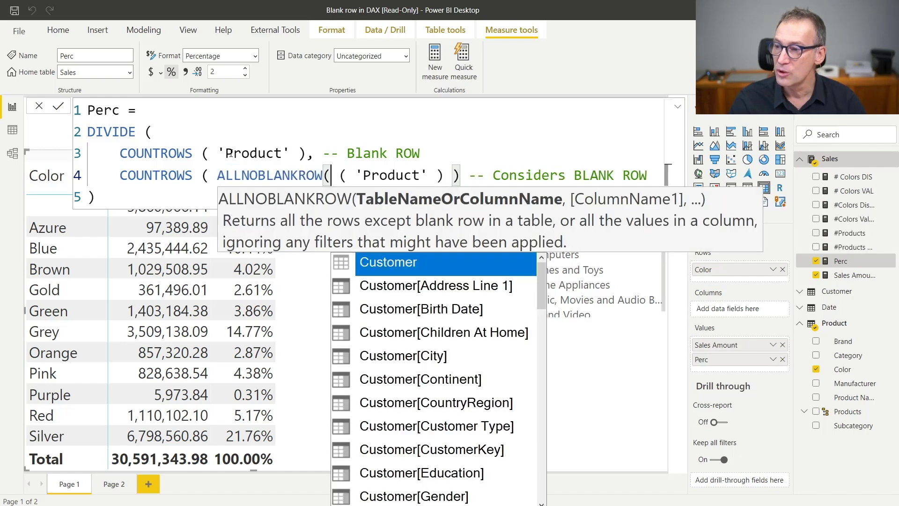
pyautogui.press('BackSpace')
pyautogui.press('End')
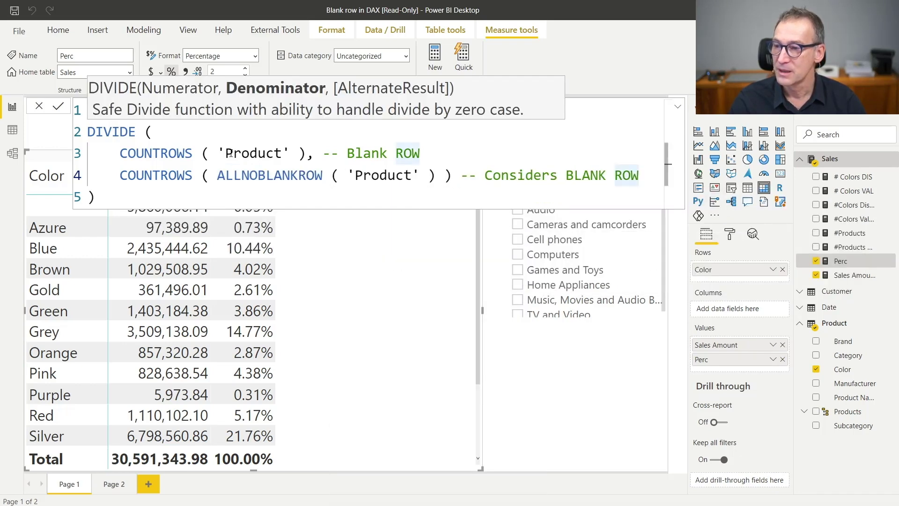
# Change the denominator comment to "-- NO BLANK ROW".
pyautogui.hotkey('ctrl', 'Left')
pyautogui.hotkey('ctrl', 'Left')
pyautogui.hotkey('ctrl', 'shift', 'Right')
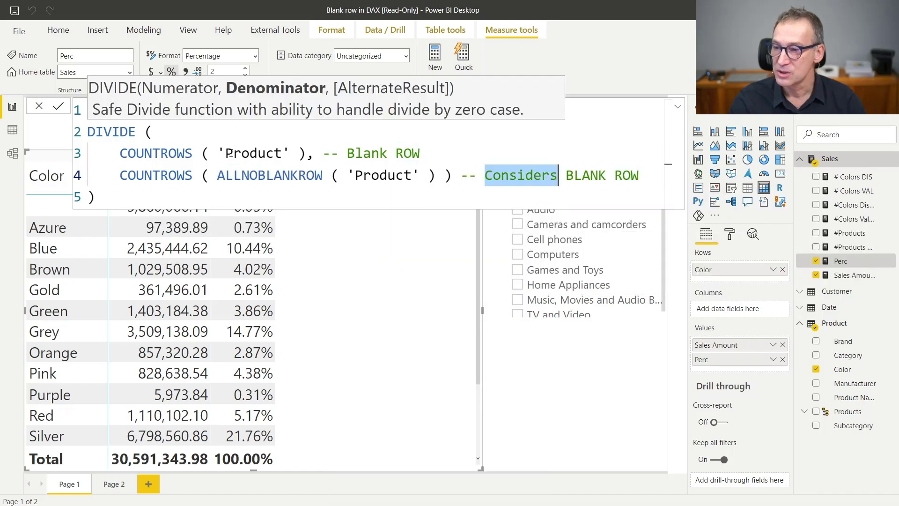
pyautogui.write('NO')
# Change the numerator comment to "-- NO Blank ROW" and commit the Perc measure.
pyautogui.press('Up')
pyautogui.hotkey('ctrl', 'Left')
pyautogui.hotkey('ctrl', 'Left')
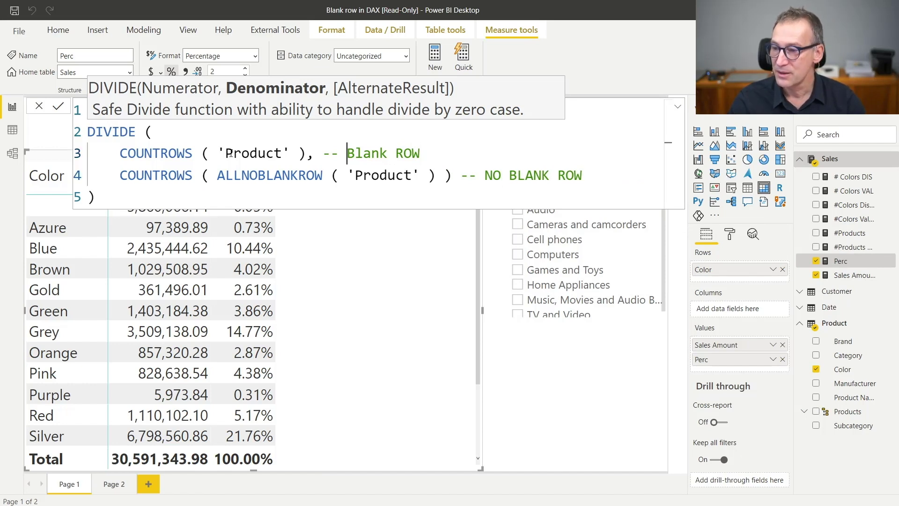
pyautogui.write('NO')
pyautogui.press('End')
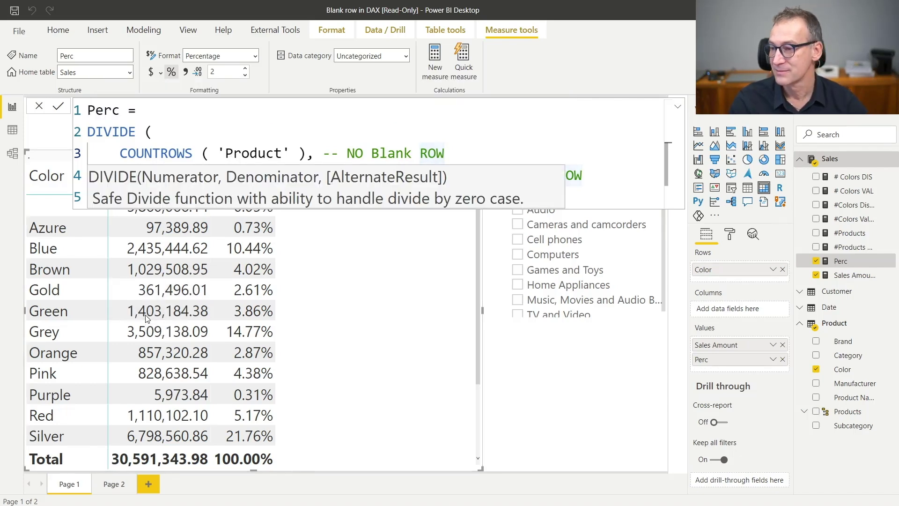
pyautogui.press('Return')
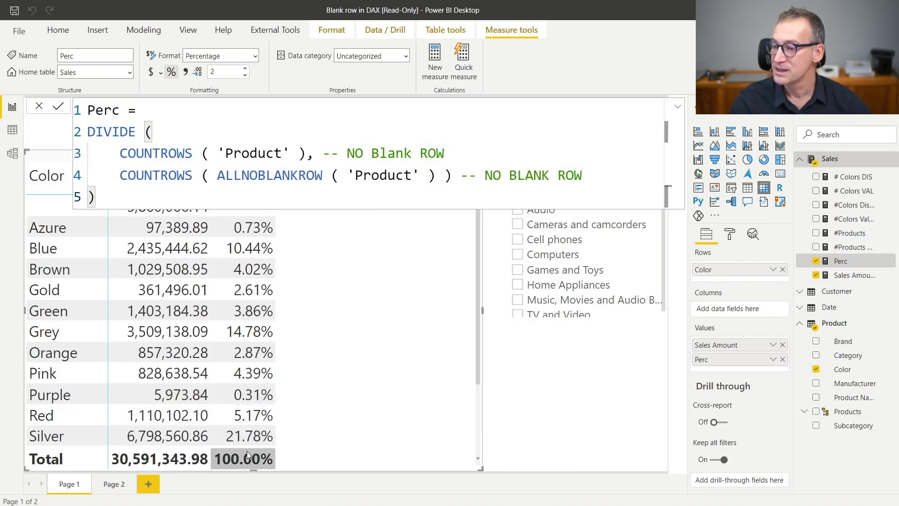